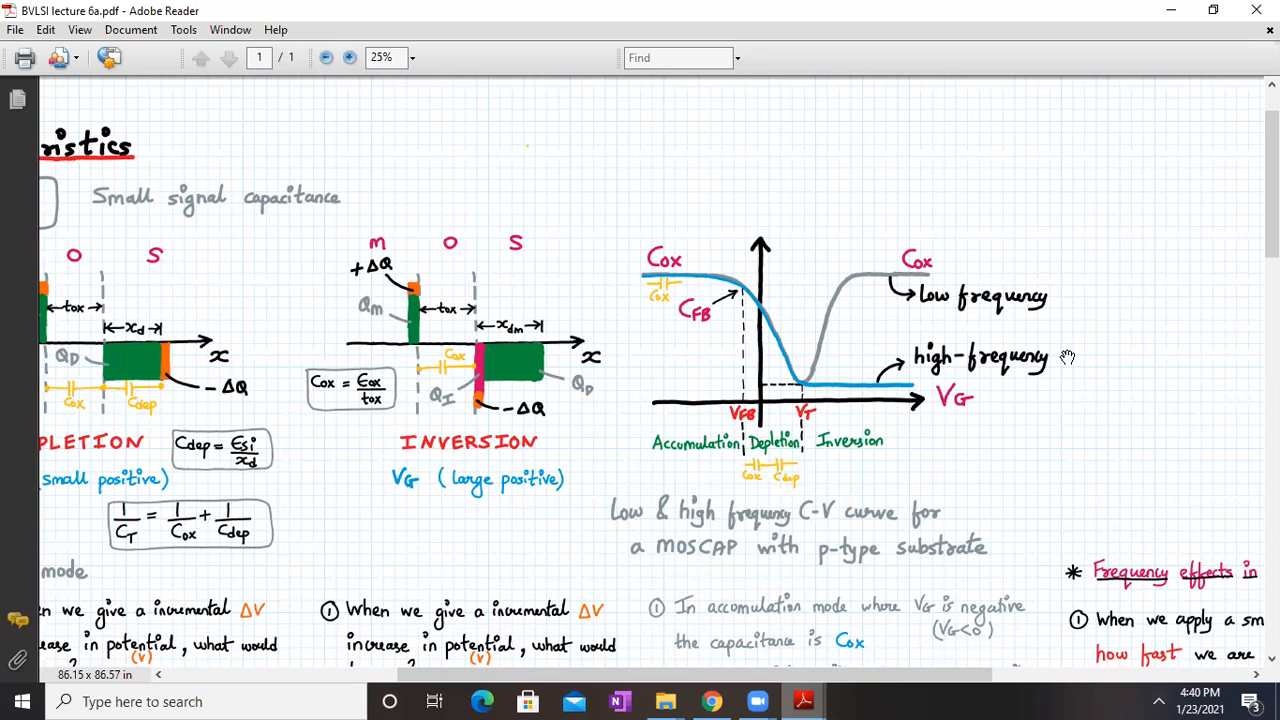
- Examine the low- and high-frequency C-V curve and the inversion diagram in the MOSCAP lecture notes
left_click_drag(917, 320, 708, 295)
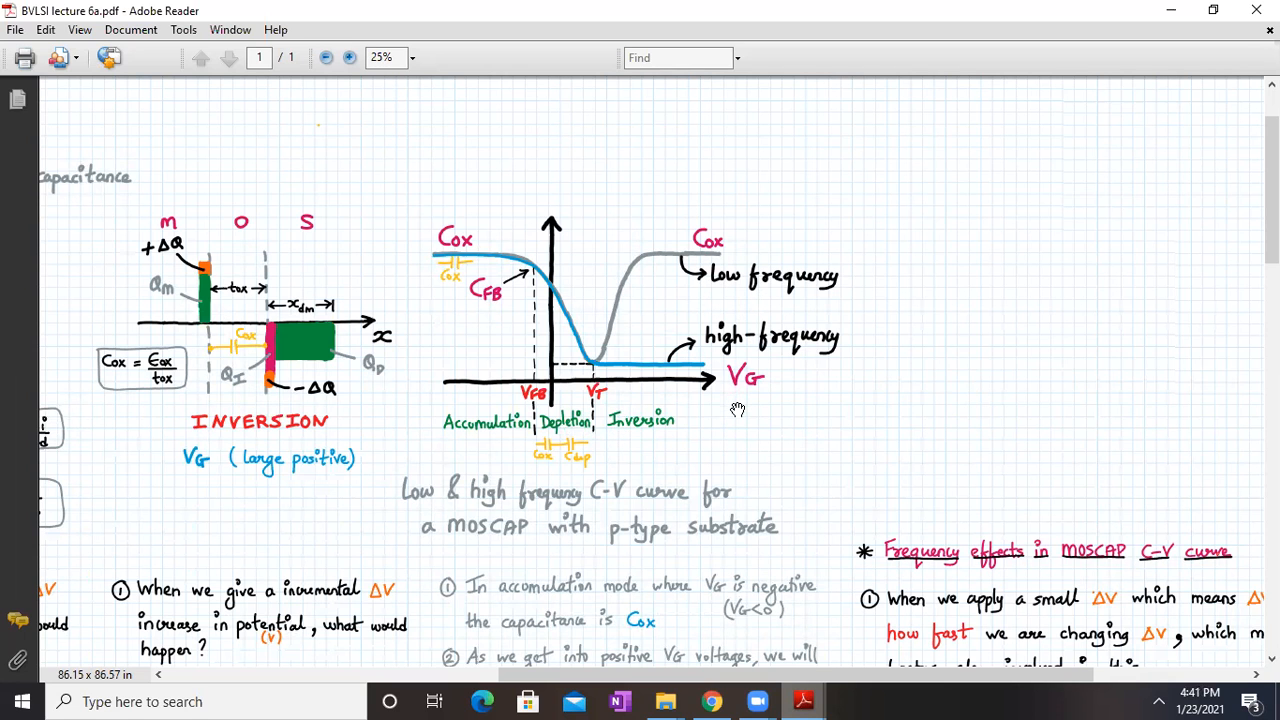
left_click_drag(737, 412, 1125, 413)
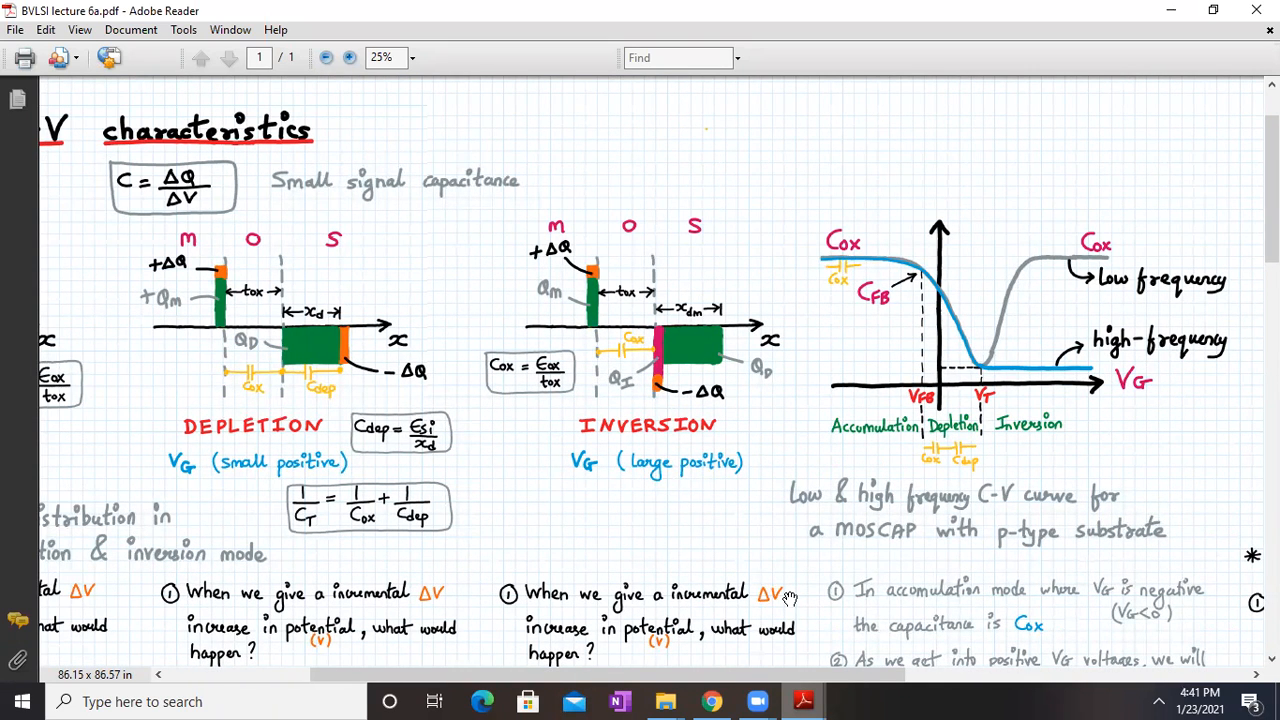
- Switch to Chrome, search Google for "nanohub" and open the nanoHUB.org website
left_click(714, 700)
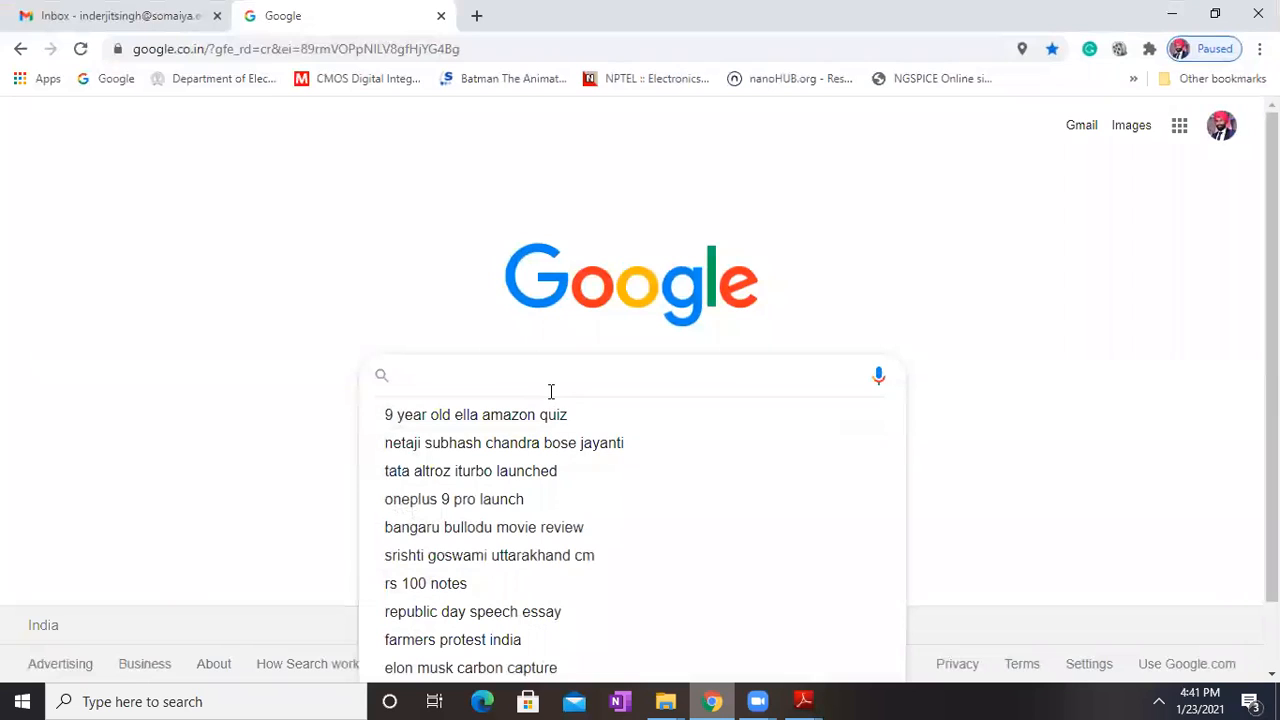
type("nano")
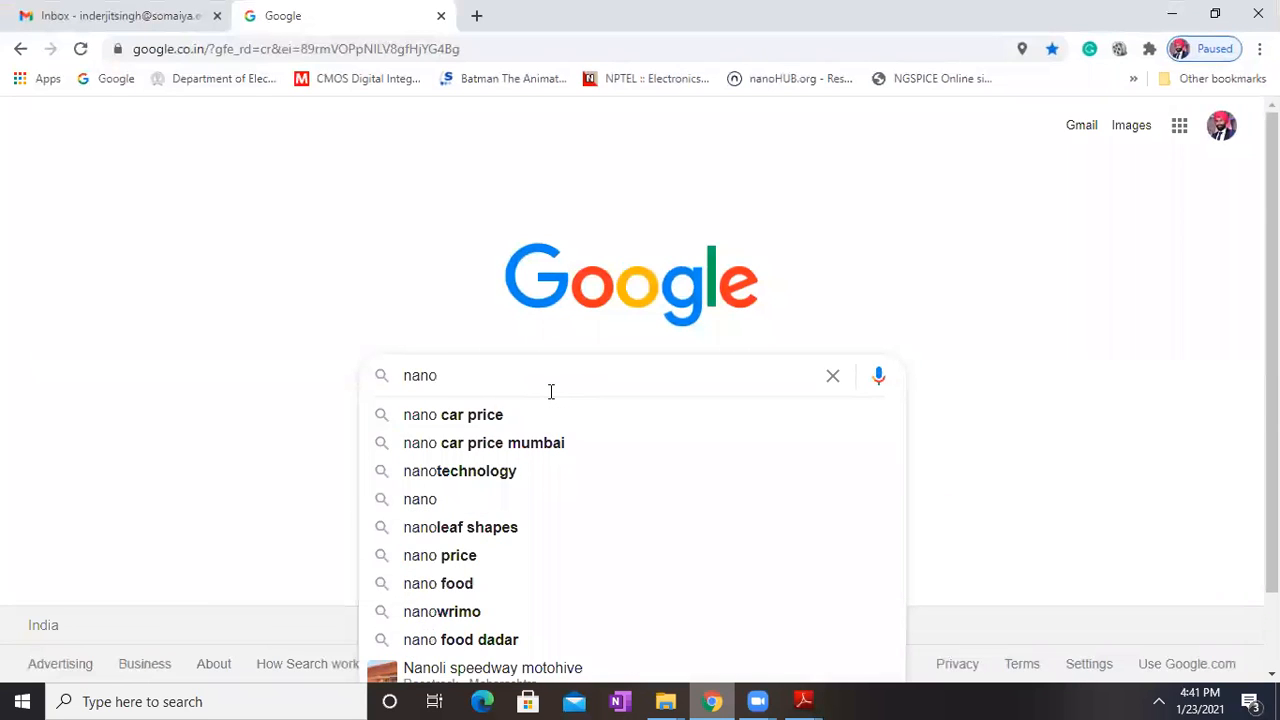
type("hub")
key("Return")
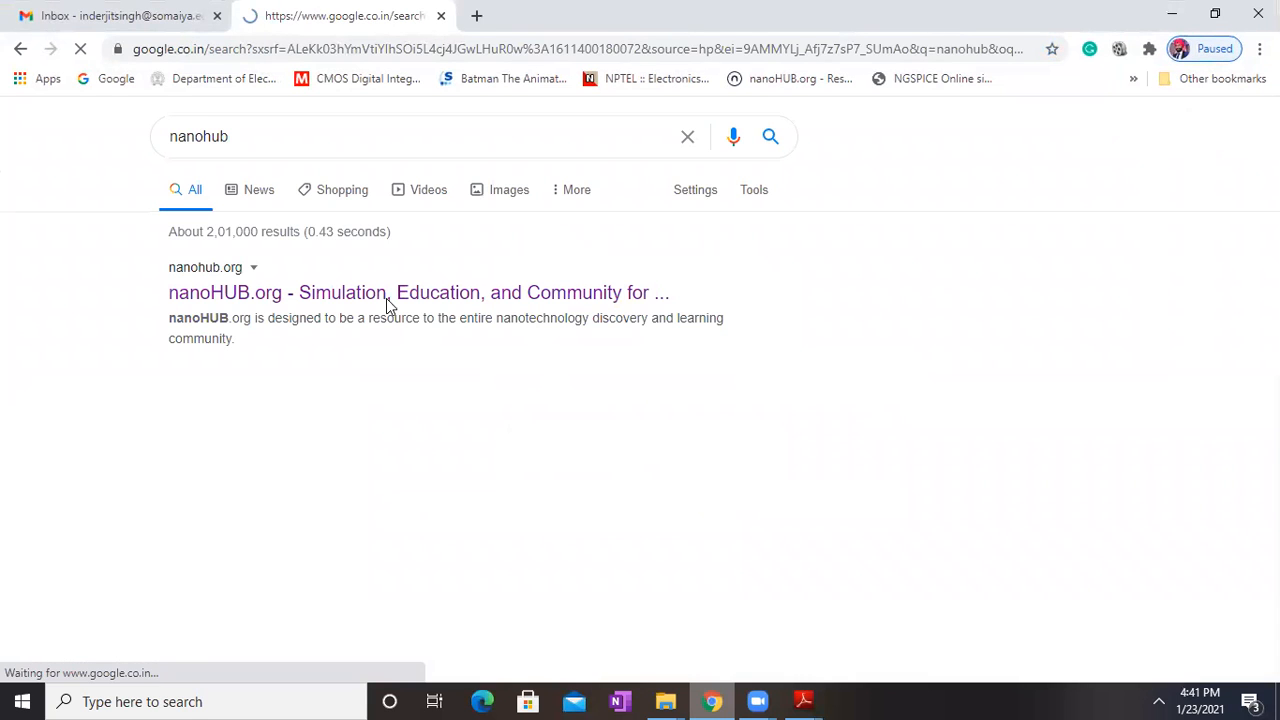
left_click(280, 293)
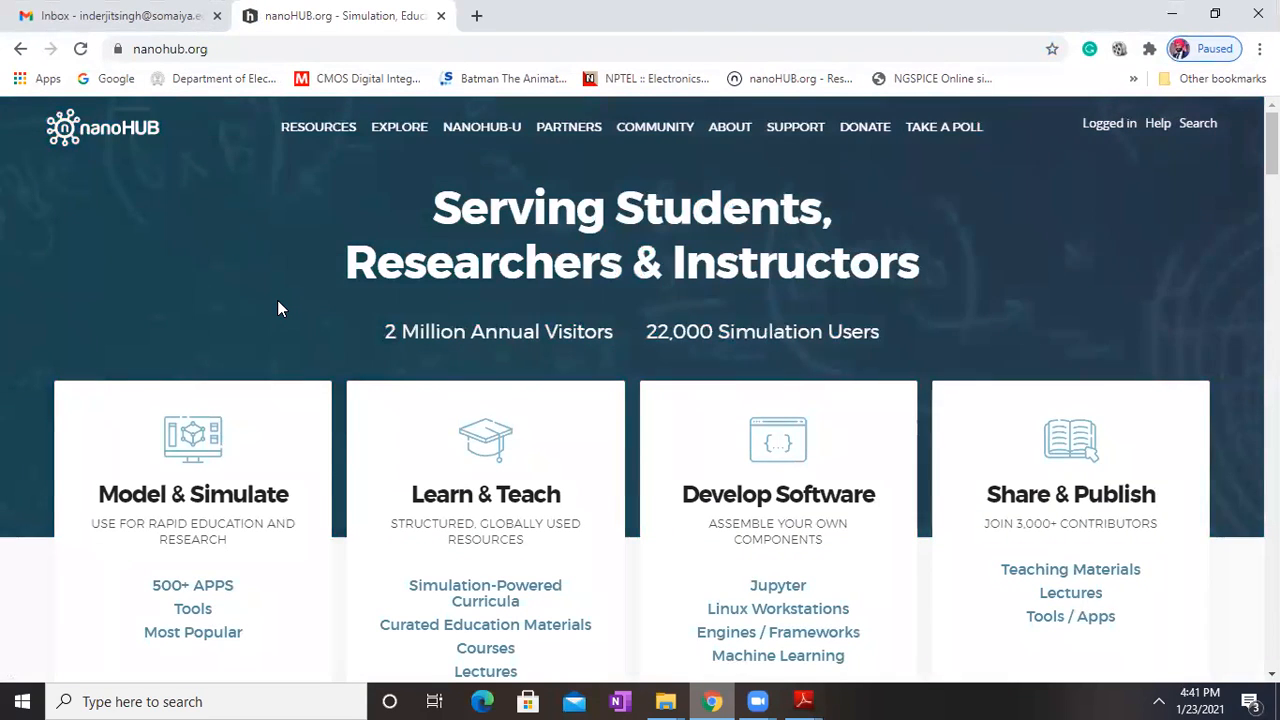
- Open the Tools page of the nanoHUB resources
mouse_move(1120, 130)
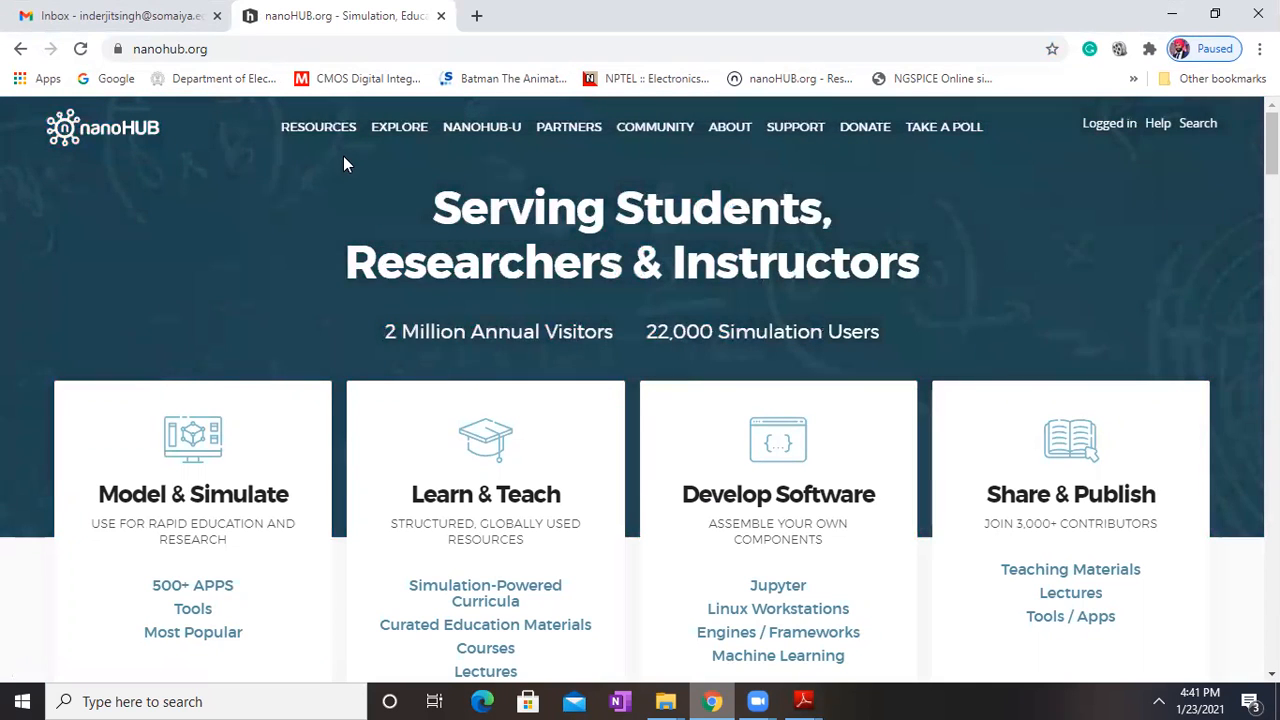
mouse_move(337, 129)
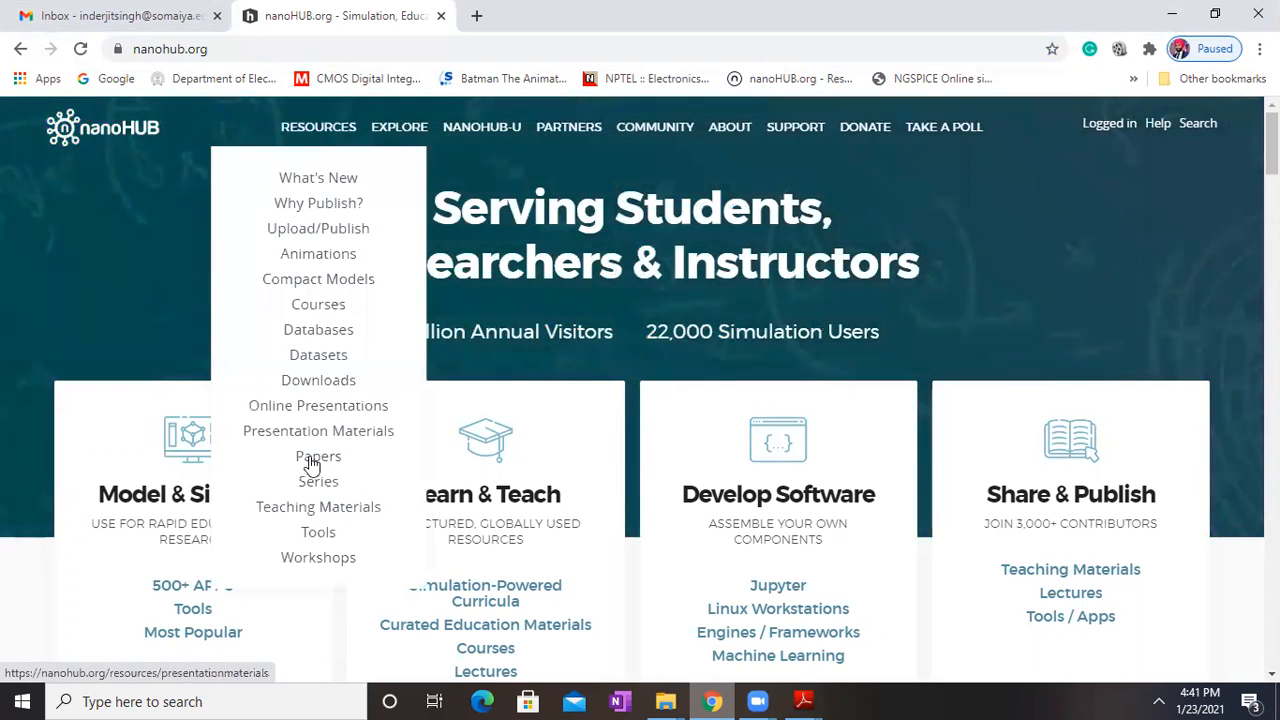
left_click(305, 537)
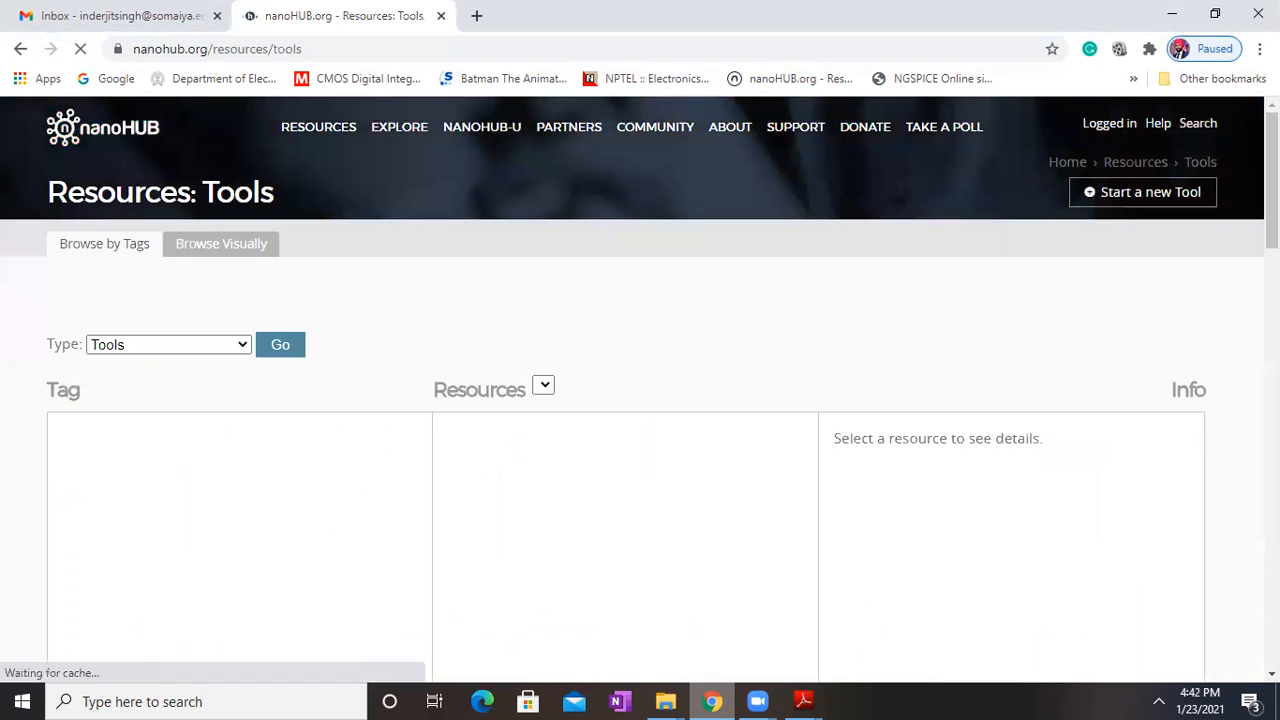
- Find "a TCAD Lab" in the list of tool resources and launch it
scroll(1234, 229, "down", 2)
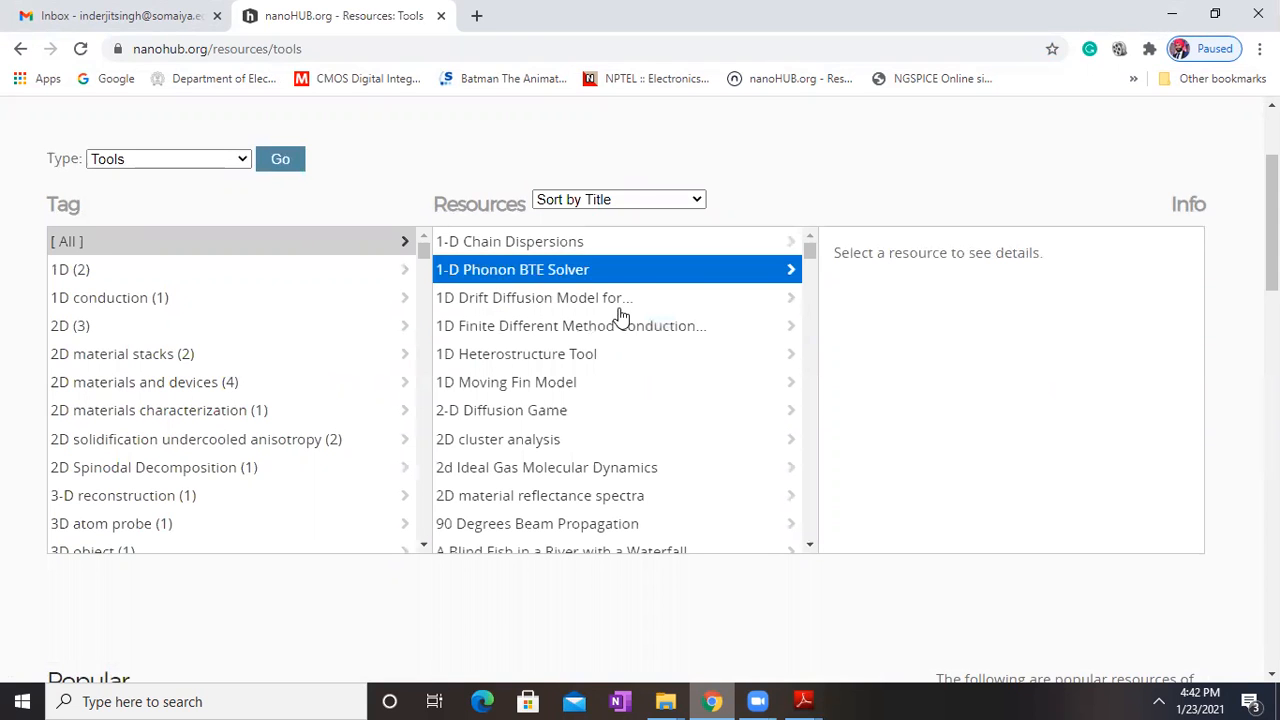
scroll(614, 443, "down", 1)
scroll(614, 440, "down", 3)
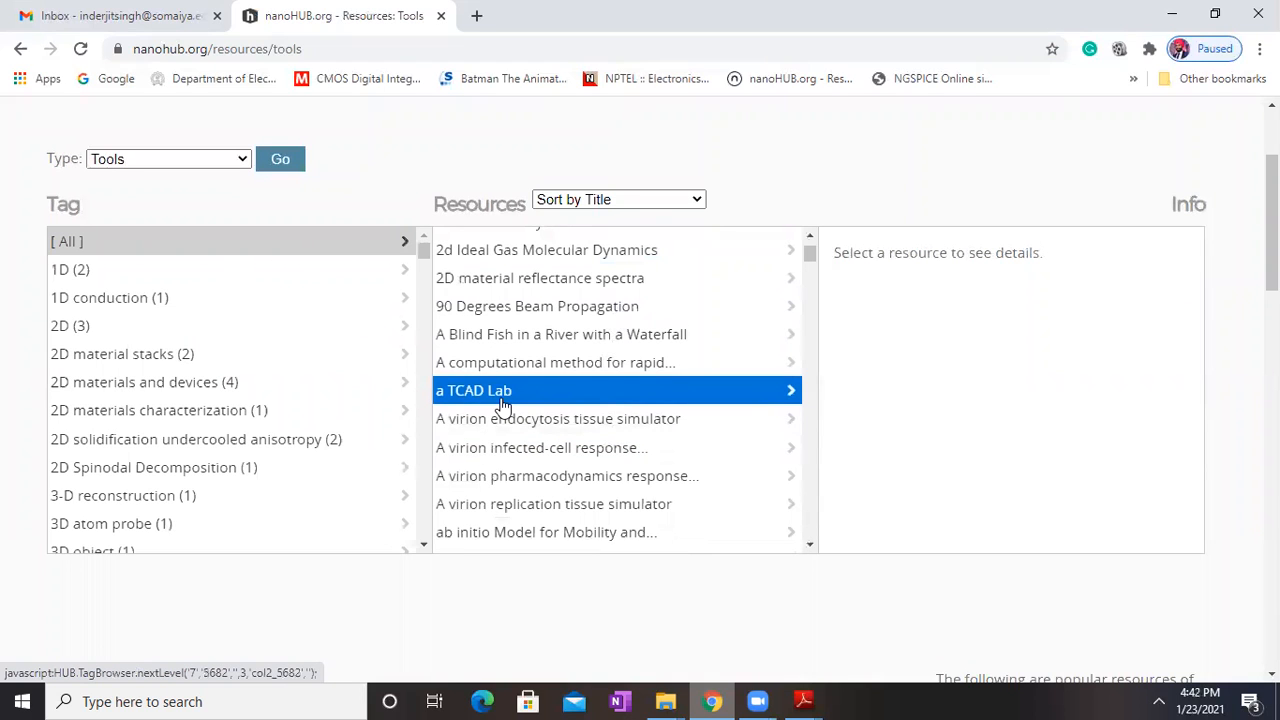
left_click(772, 397)
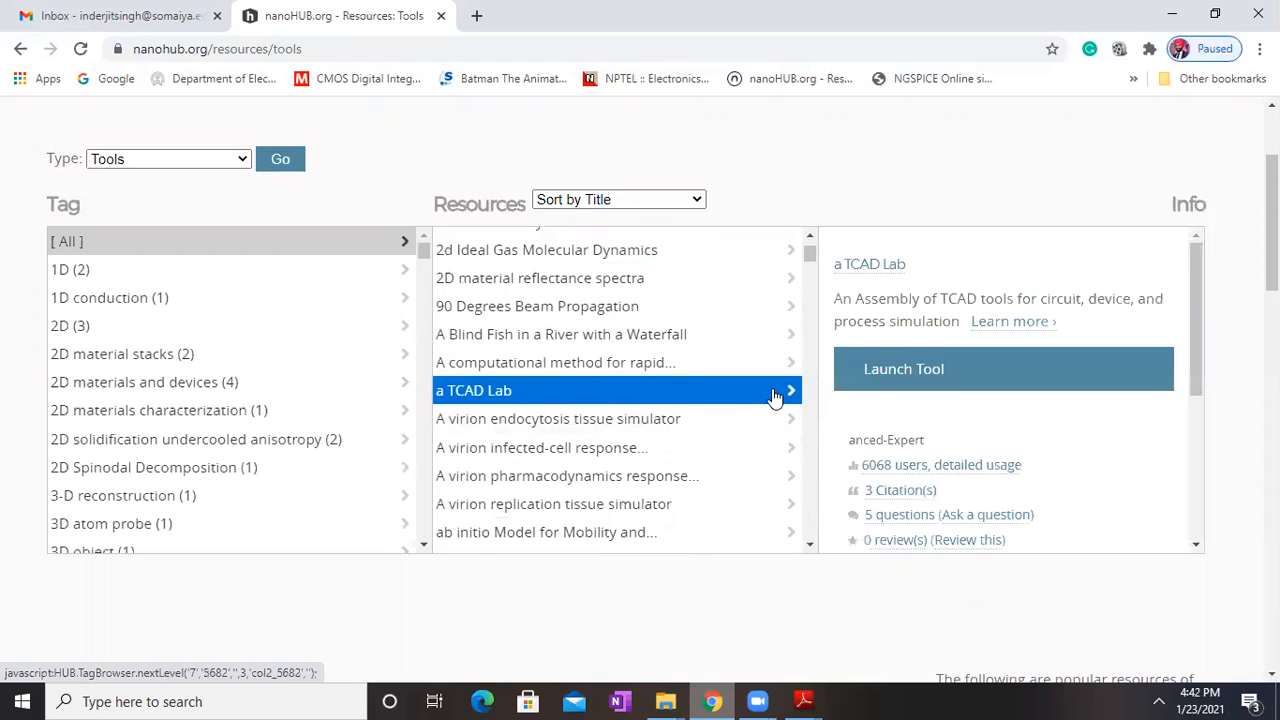
left_click(1031, 370)
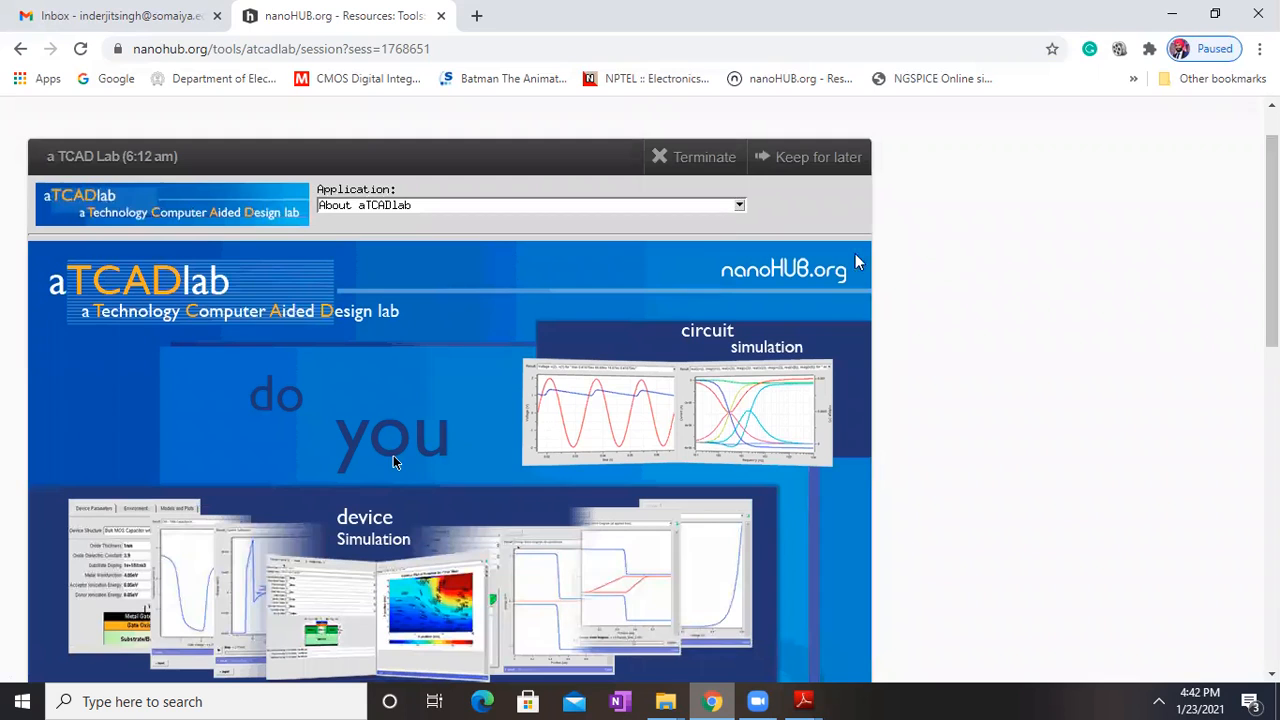
- Choose the application "Device Lab: MOS Capacitors - MOSCap - classical simulation" and bring its device parameters into view
left_click(739, 207)
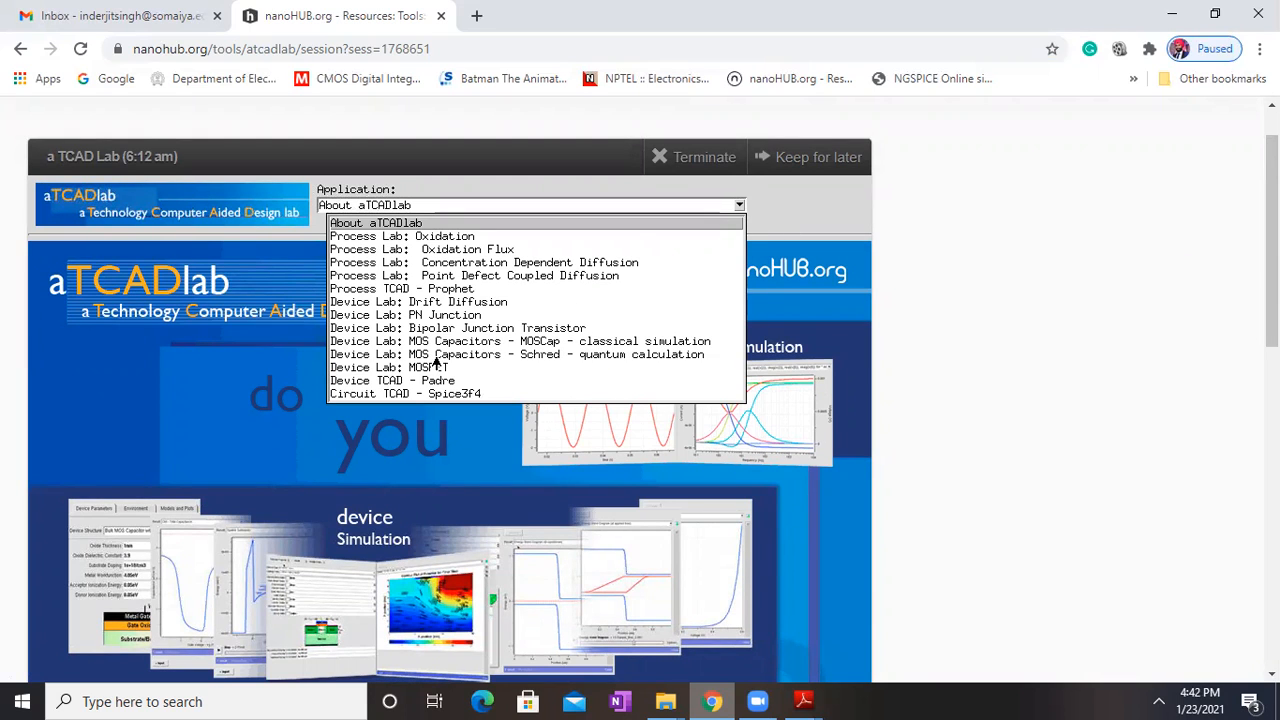
left_click(574, 342)
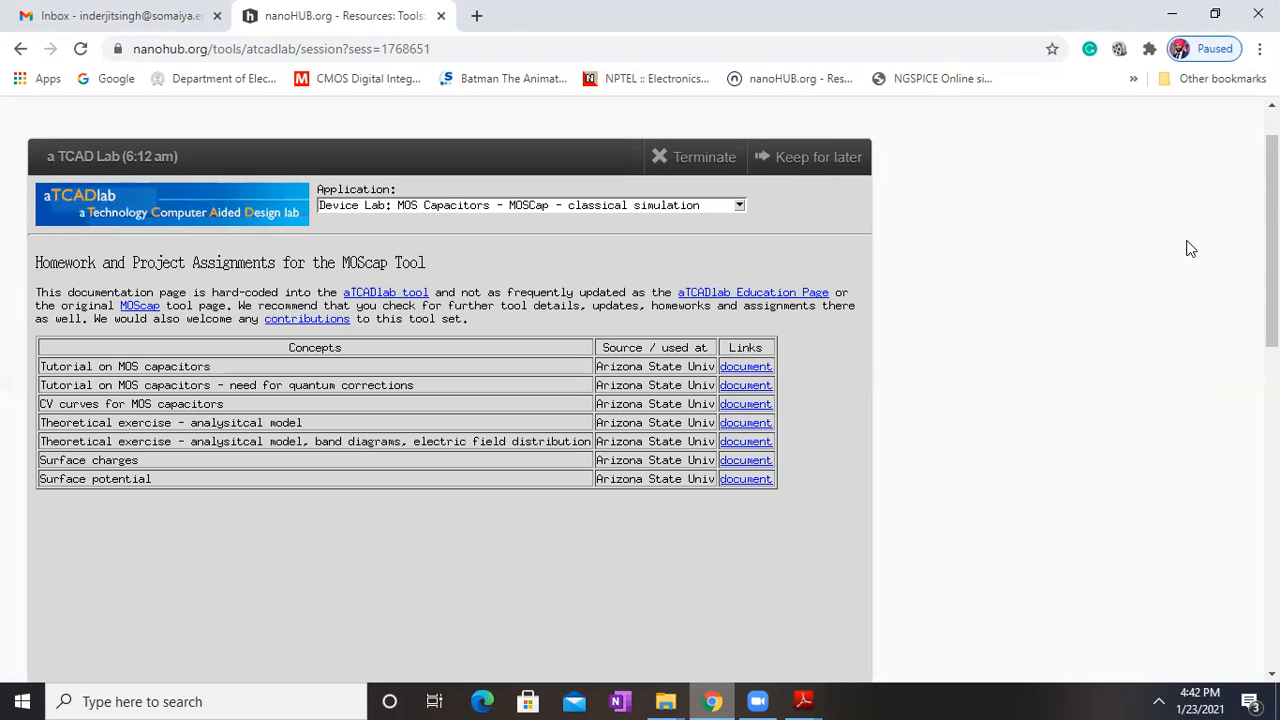
scroll(1190, 249, "down", 1)
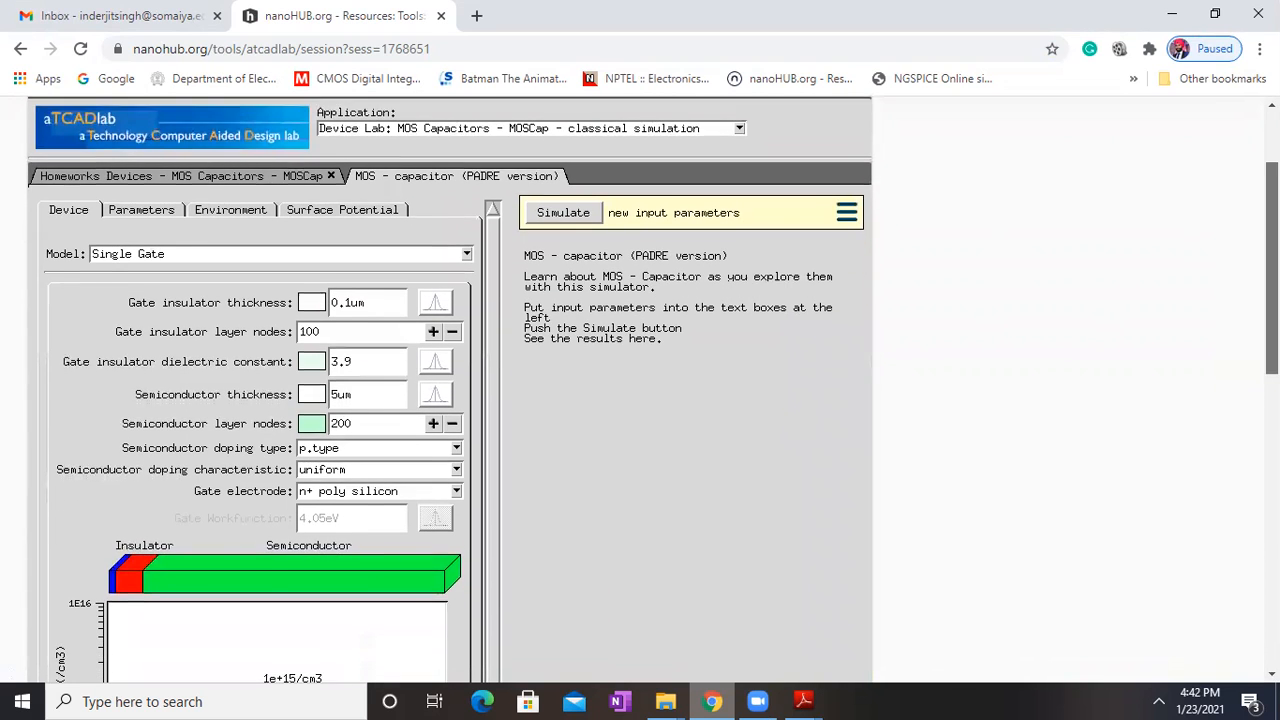
scroll(652, 405, "down", 1)
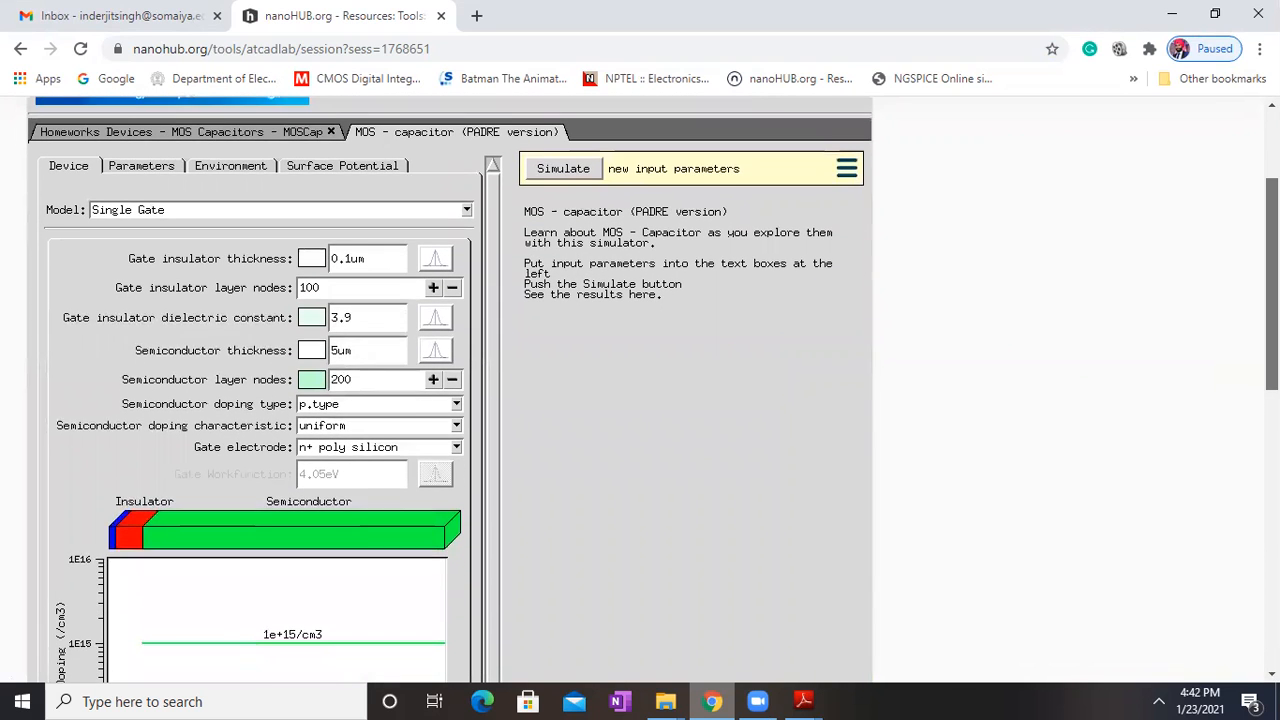
scroll(652, 390, "down", 1)
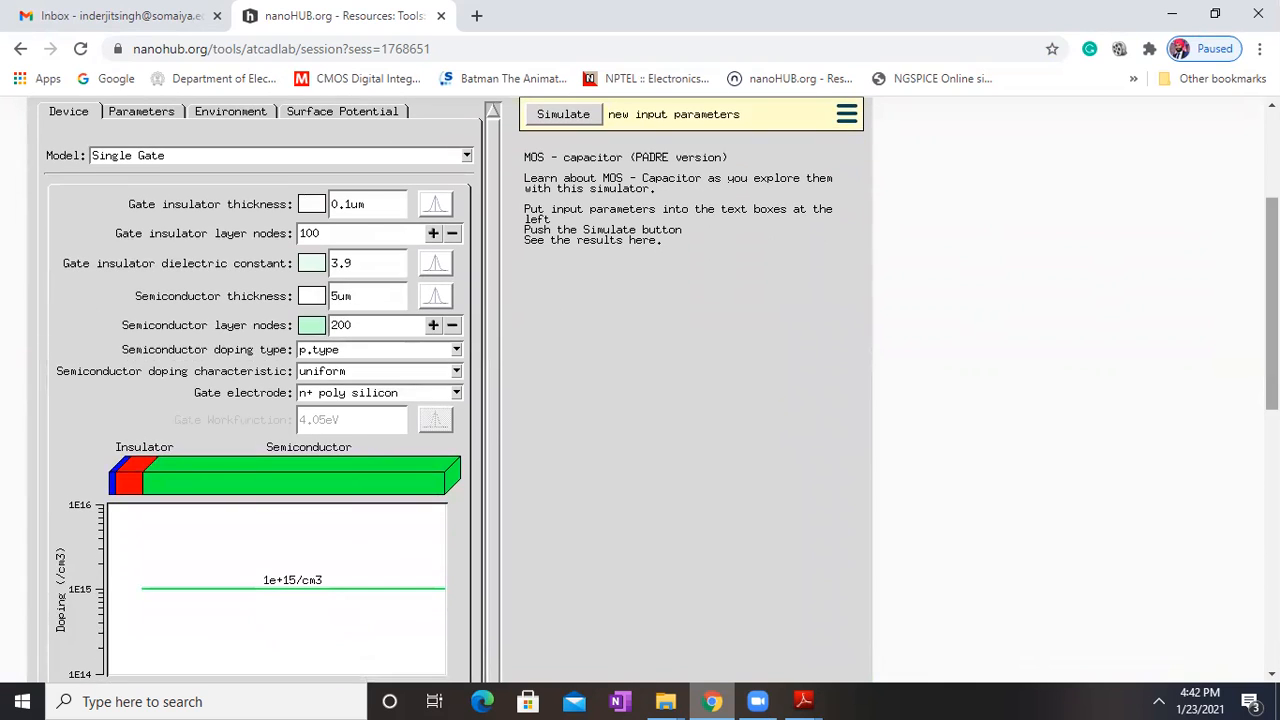
- Switch to the BVLSI Lecture 2a PDF in Adobe Reader and place its window beside the simulator's device parameters
mouse_move(803, 700)
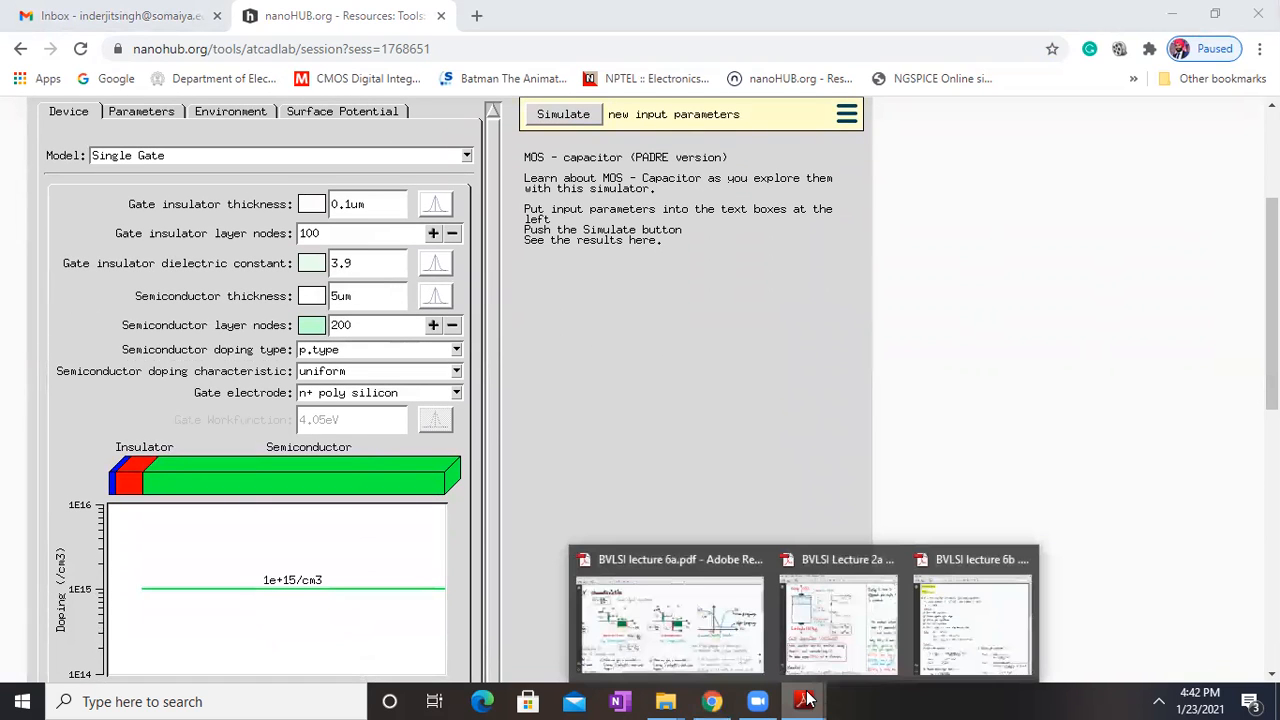
left_click(838, 625)
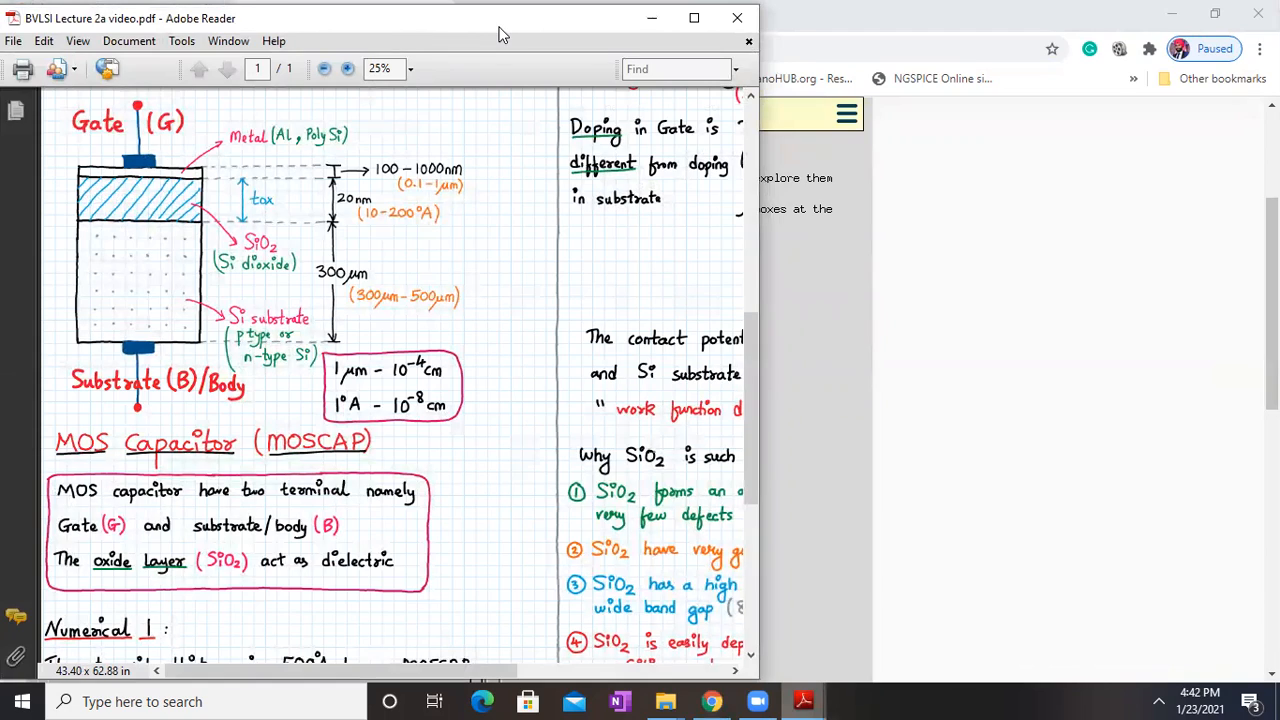
left_click_drag(500, 35, 1041, 59)
- Compare the notes' dielectric constants and MOS capacitor cross-section, including layer materials and thicknesses, with the simulator's device parameters
scroll(882, 265, "up", 5)
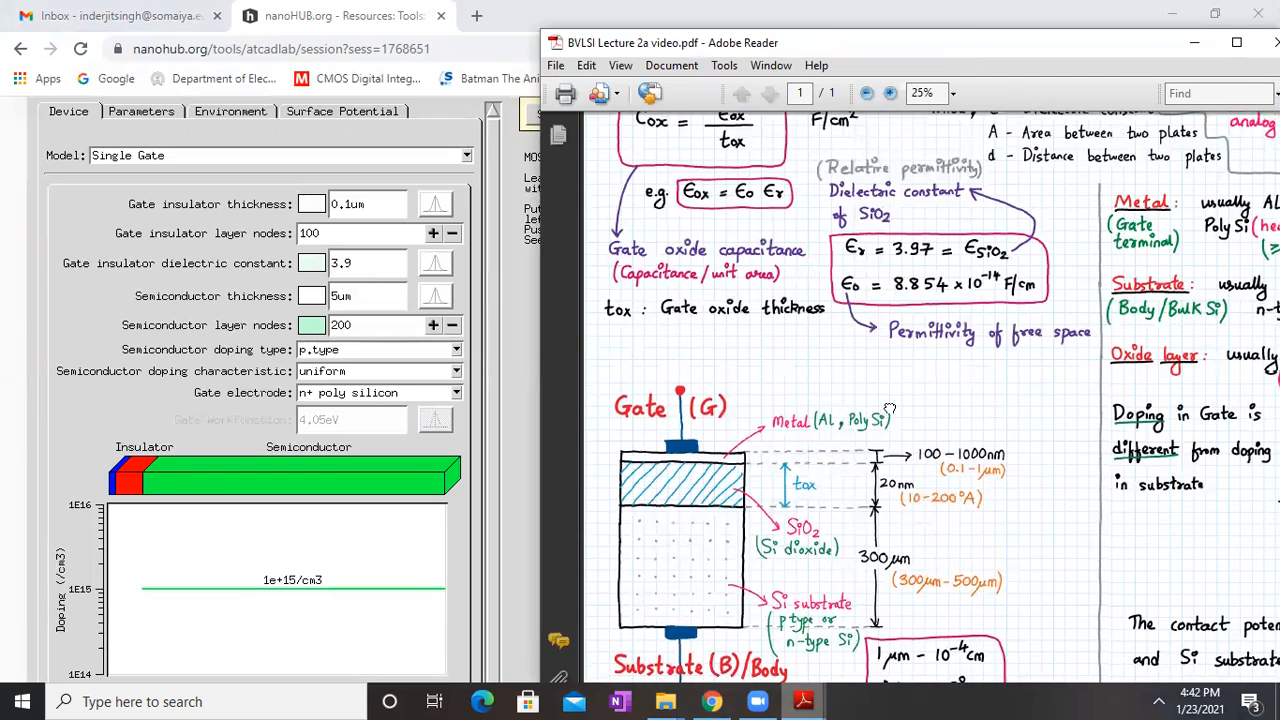
scroll(882, 300, "up", 5)
scroll(914, 560, "down", 3)
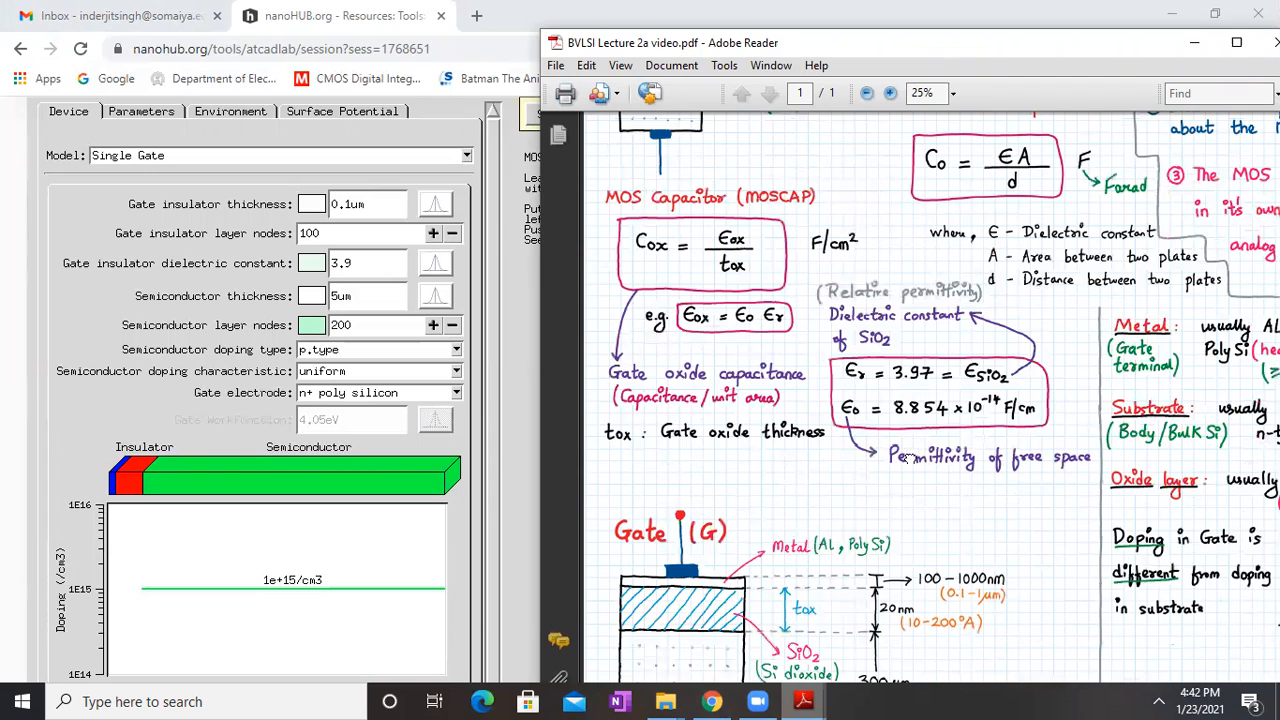
scroll(913, 562, "down", 5)
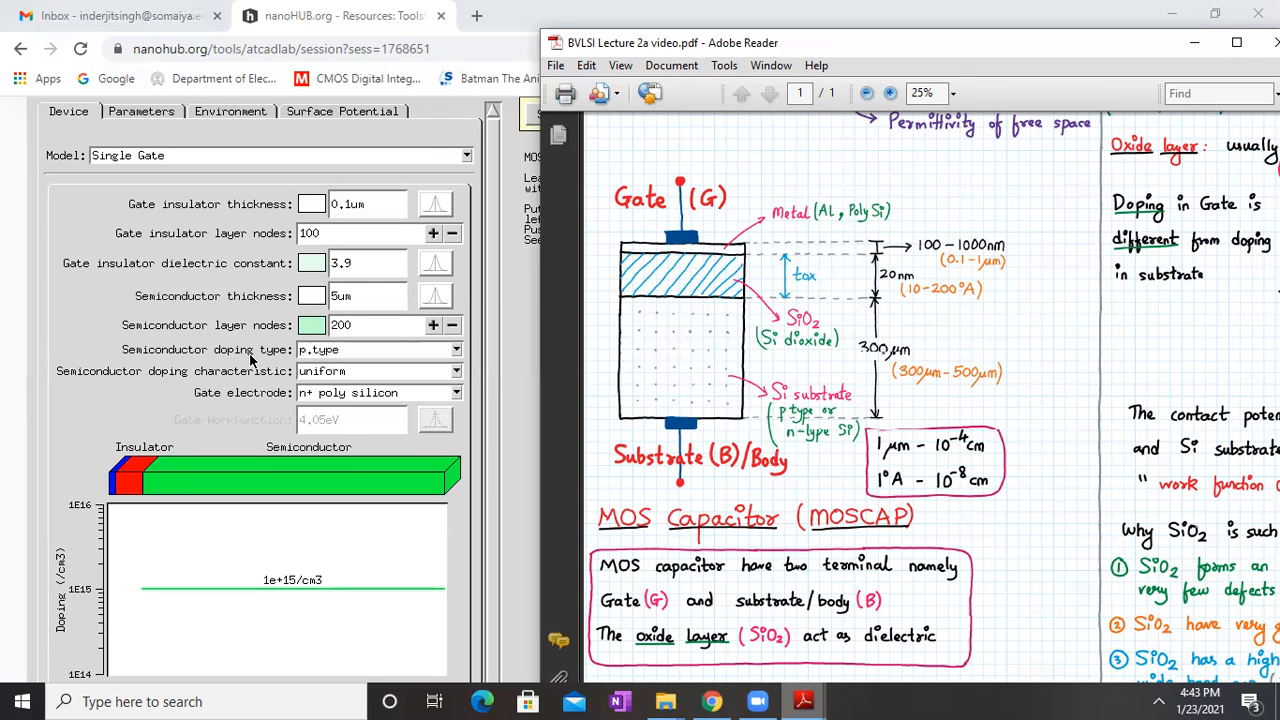
left_click_drag(993, 299, 995, 241)
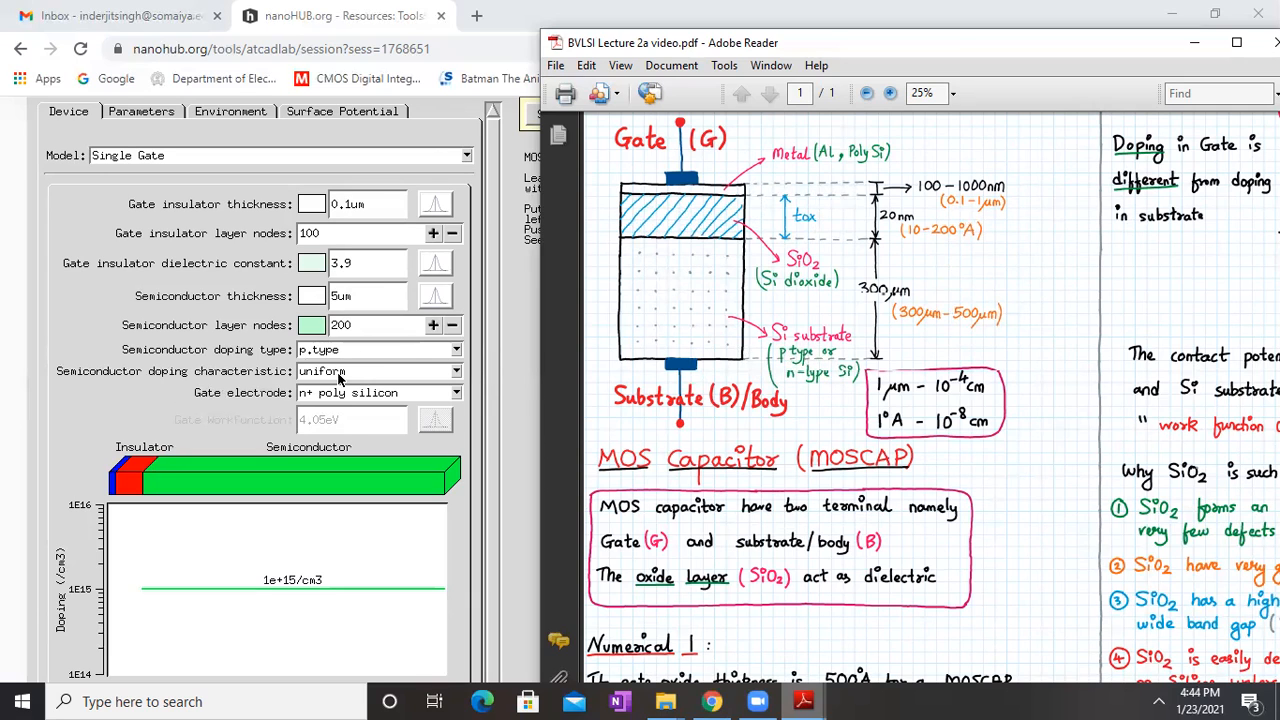
scroll(785, 250, "up", 3)
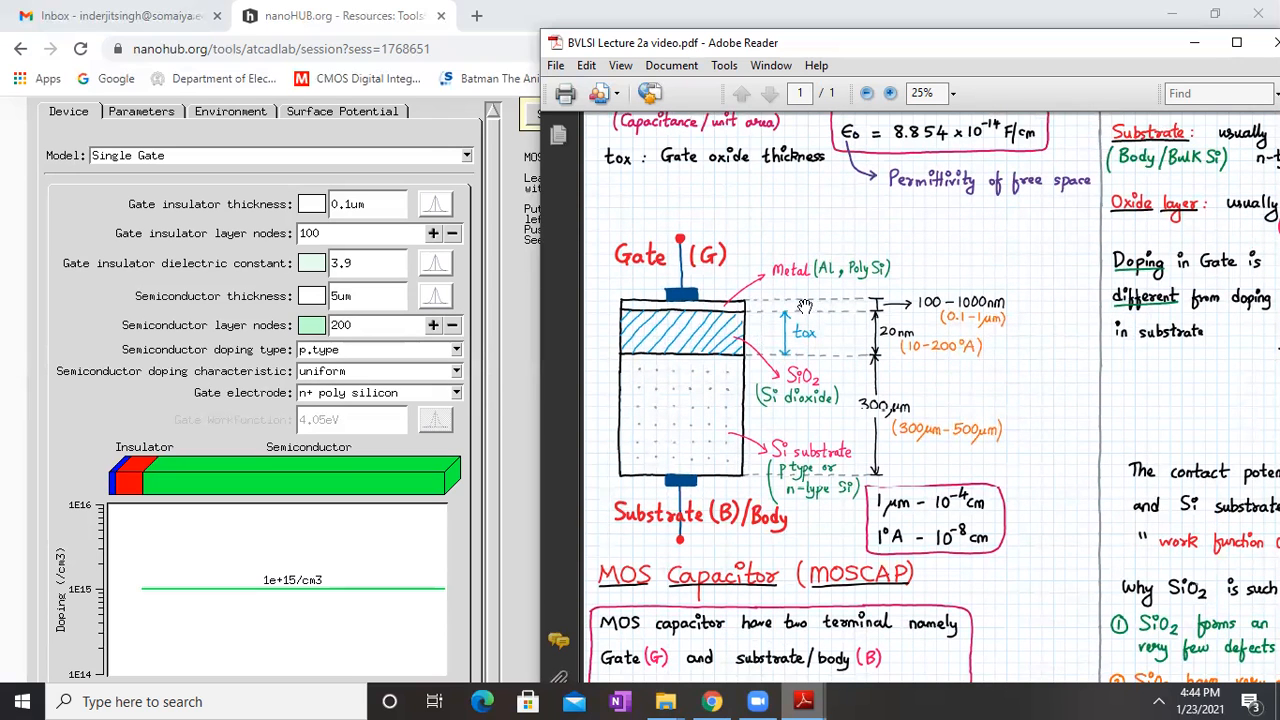
left_click_drag(876, 275, 885, 338)
scroll(878, 306, "down", 1)
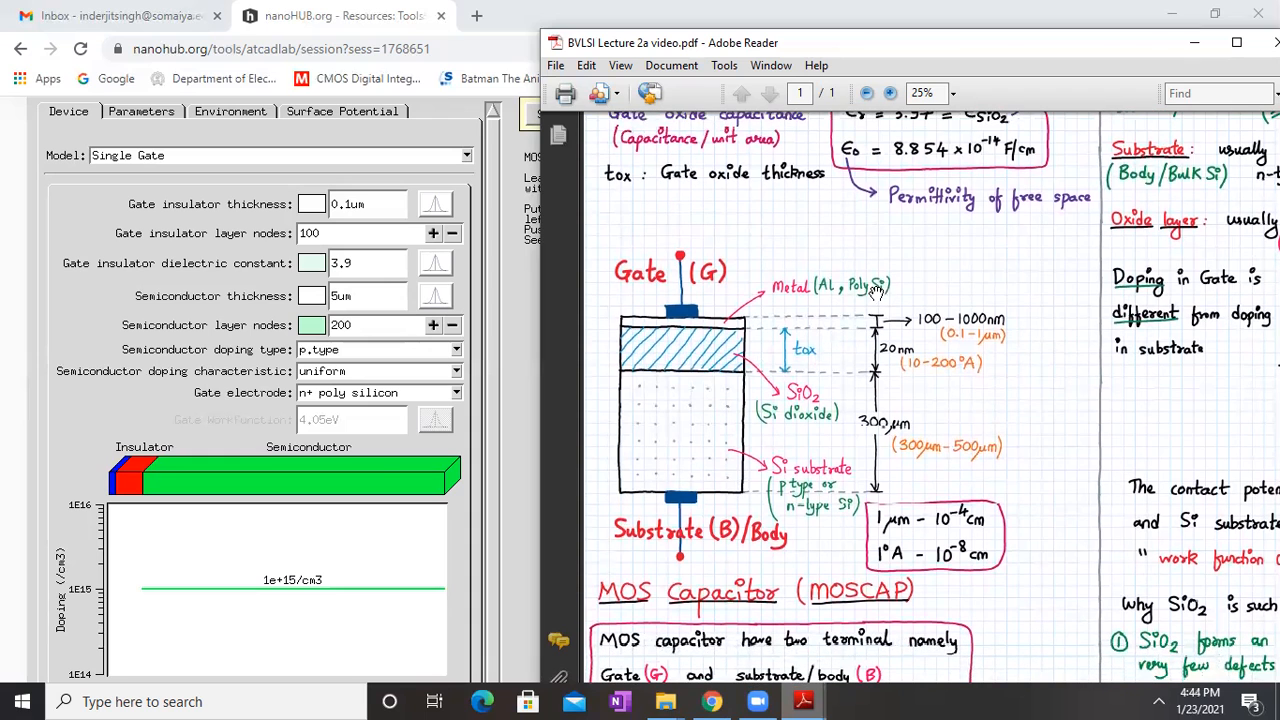
- Review the available gate electrode materials in the simulator and keep the device model as Single Gate
left_click(390, 395)
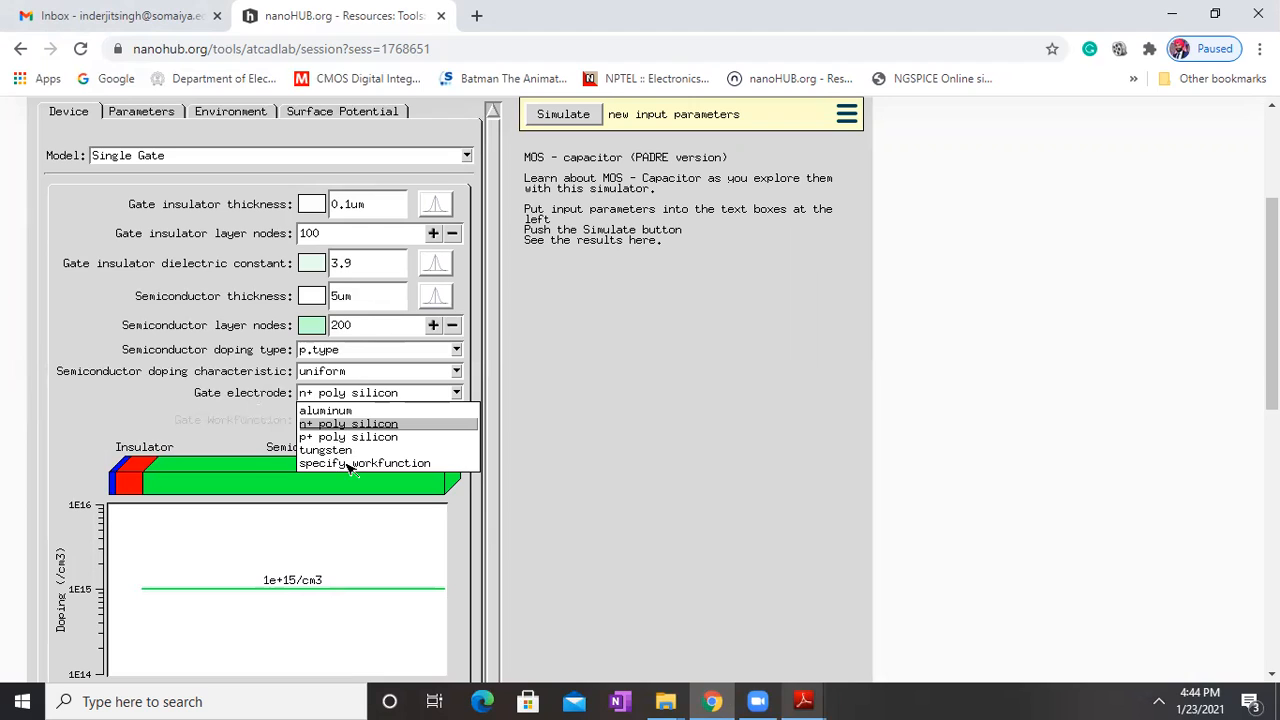
left_click(253, 414)
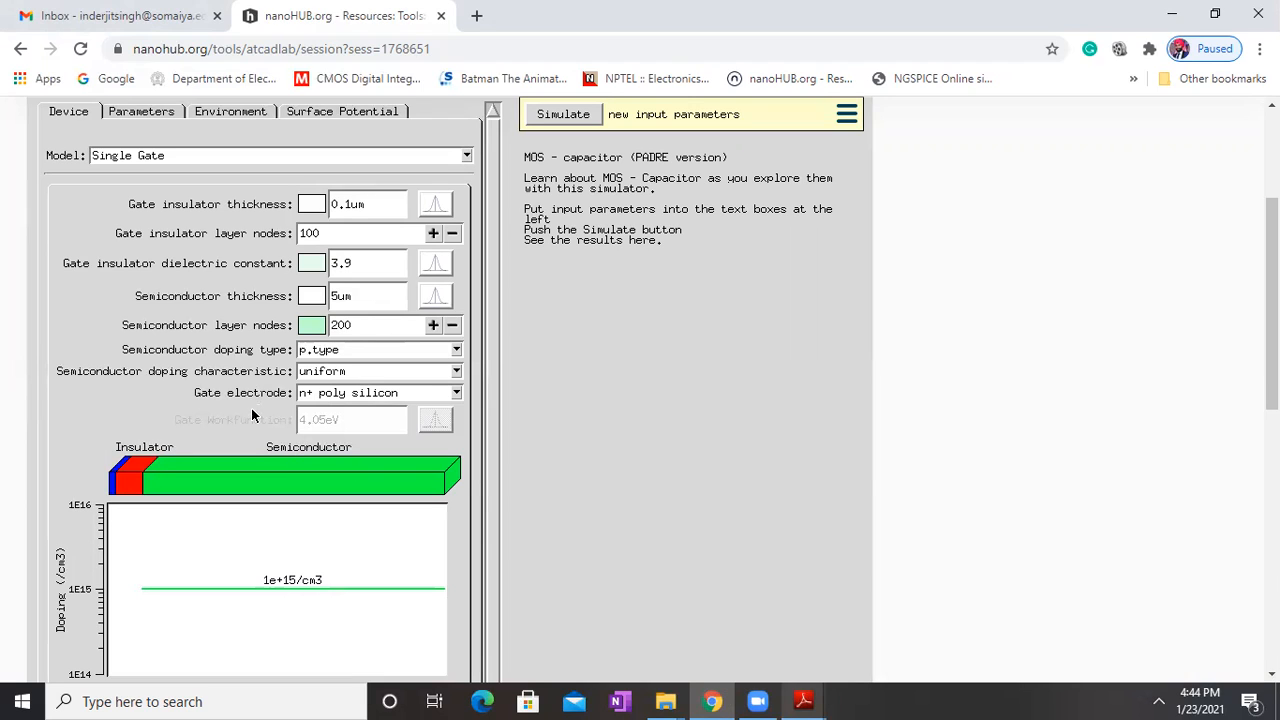
left_click(170, 155)
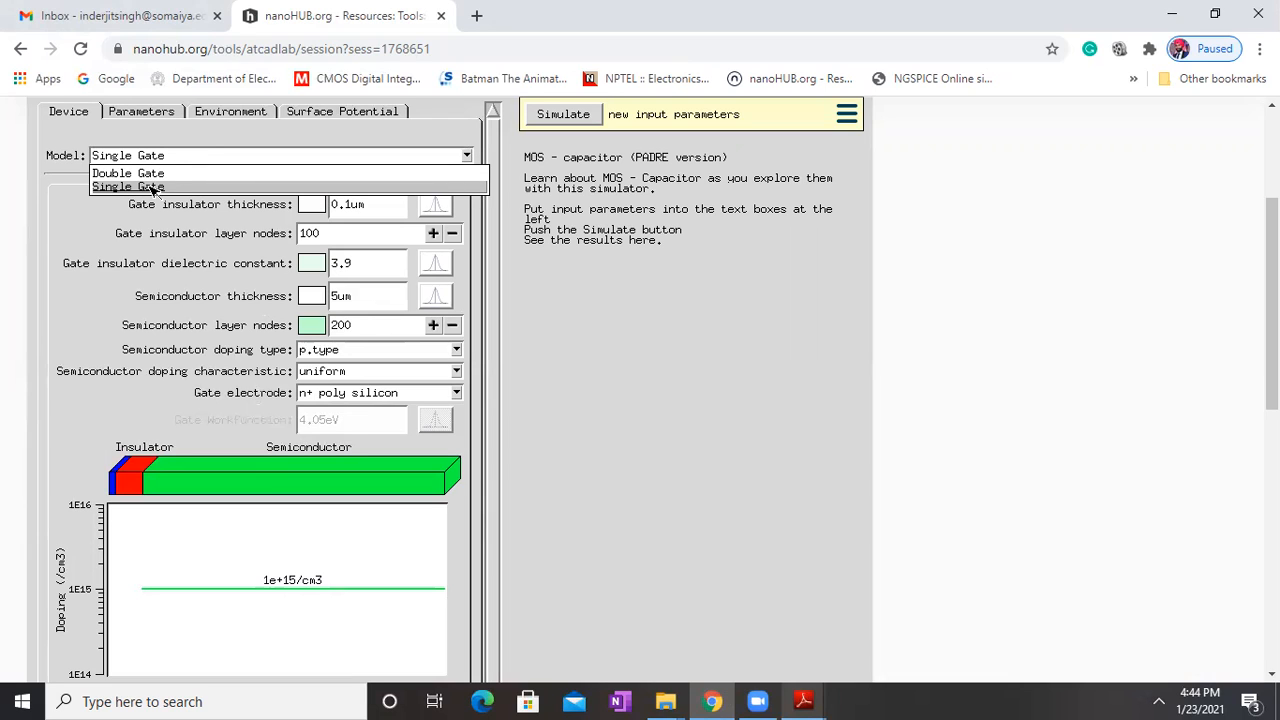
left_click(153, 187)
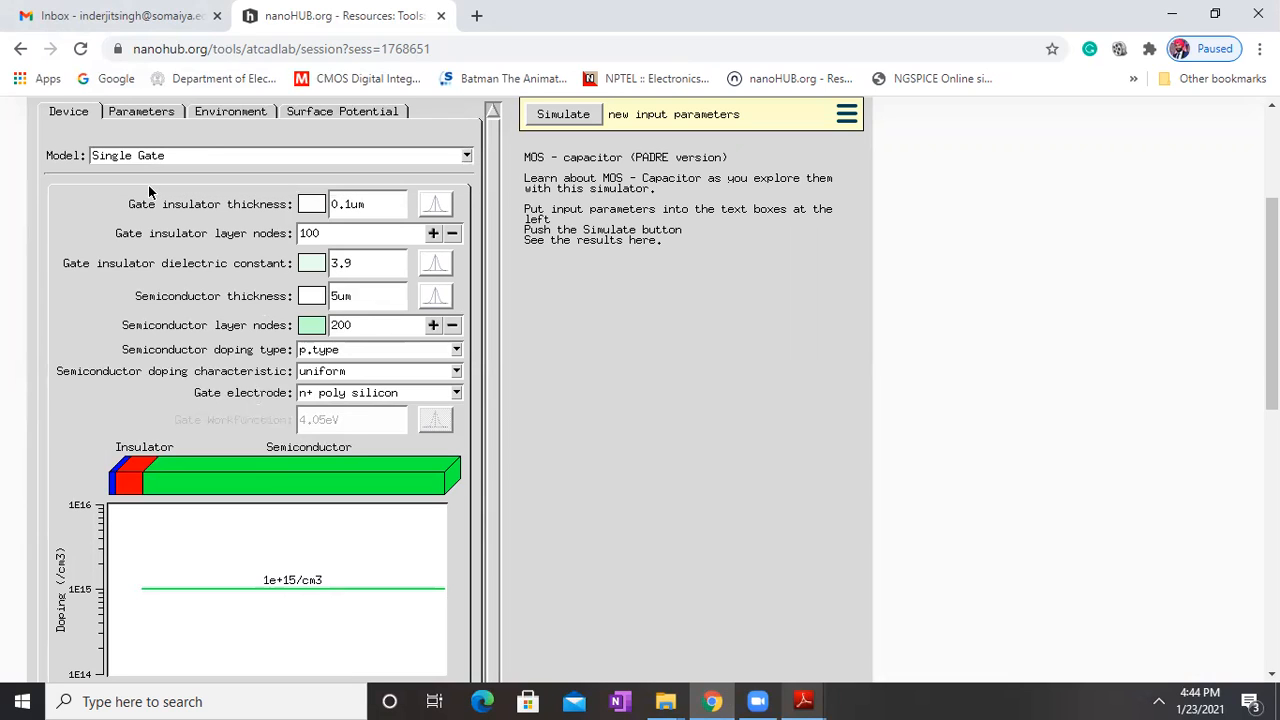
- Review the gate insulator charge density parameters and the simulator's environment settings for temperature, voltage sweep and AC analysis
left_click(155, 113)
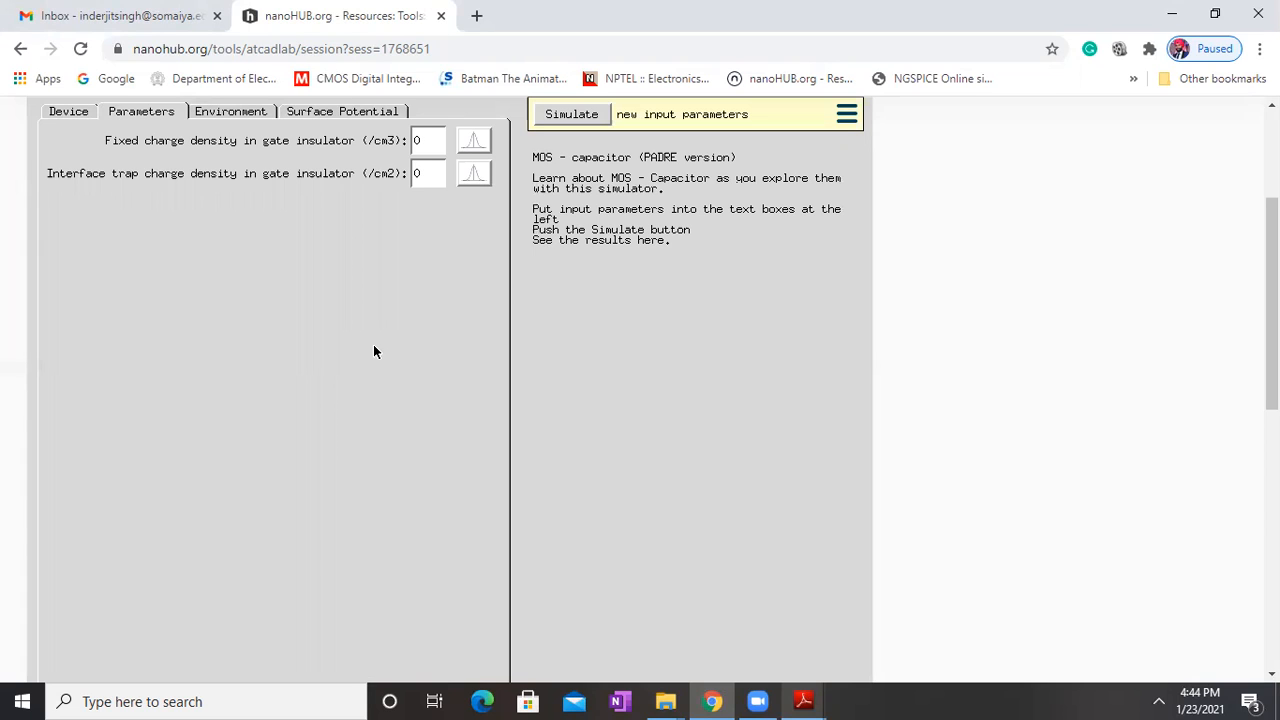
left_click(225, 117)
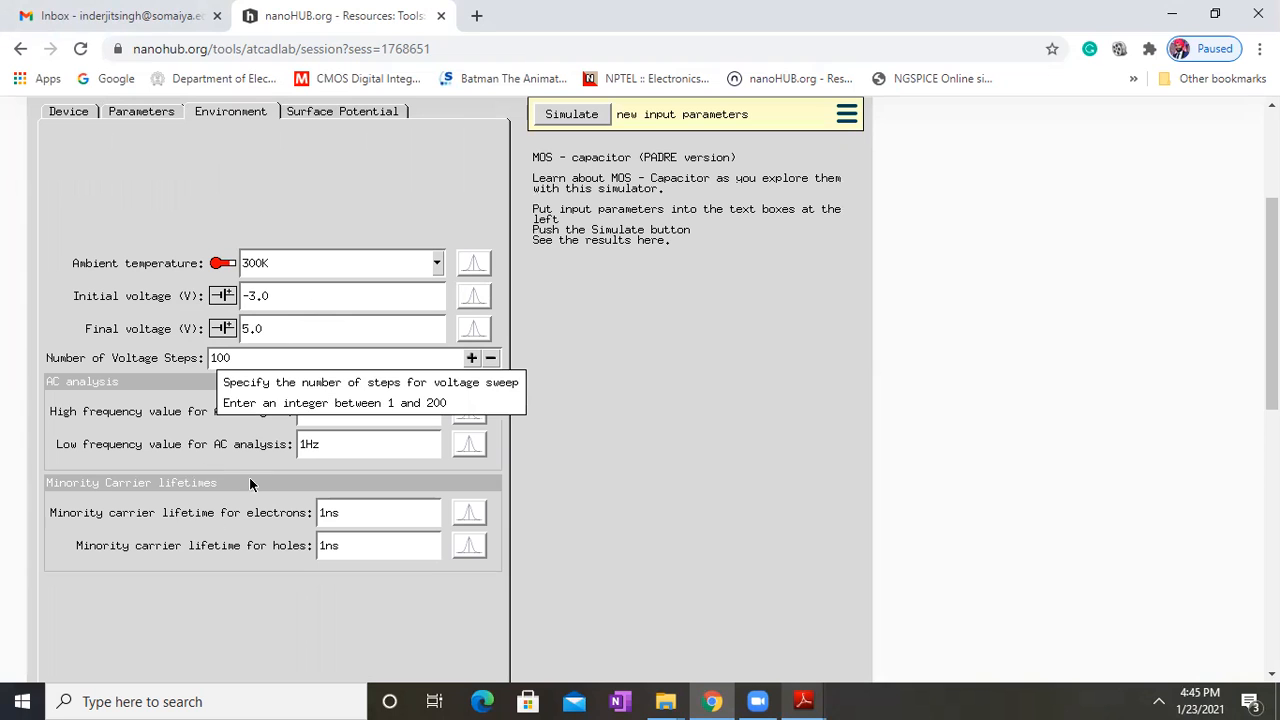
- Switch to the BVLSI lecture 6a PDF in Adobe Reader and show its C-V curve beside the simulator's environment settings
left_click(798, 697)
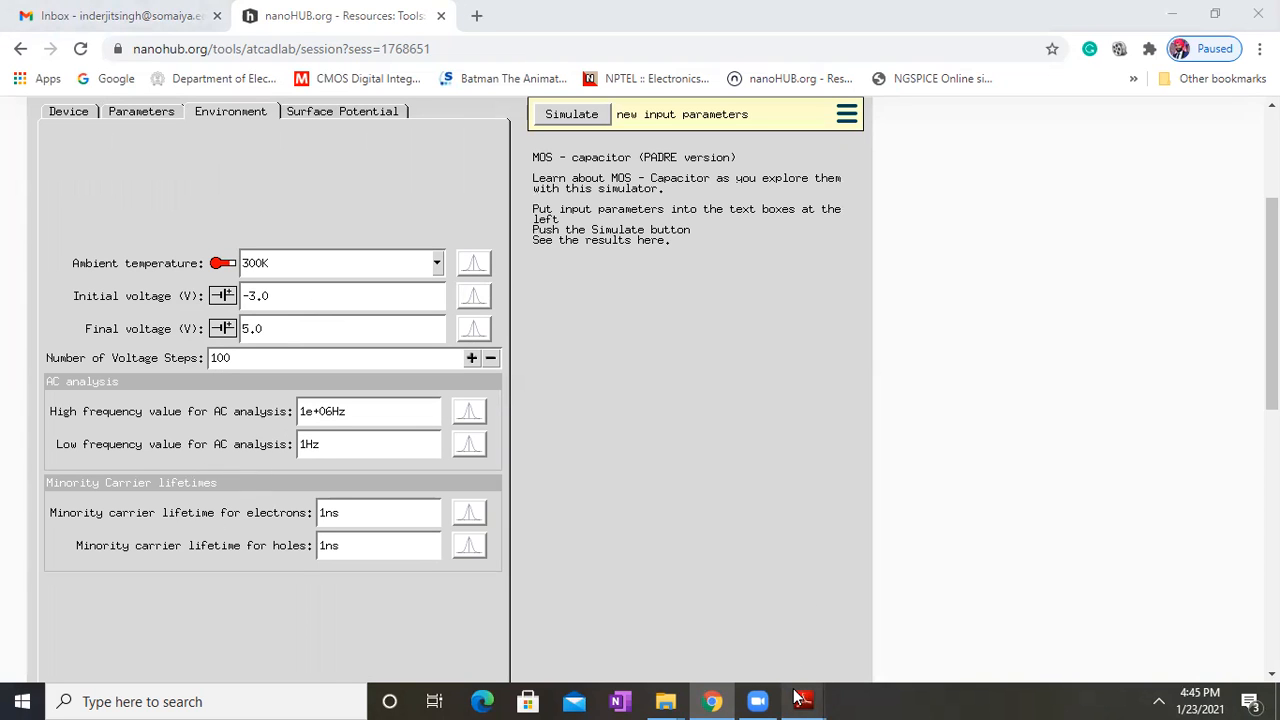
left_click(737, 655)
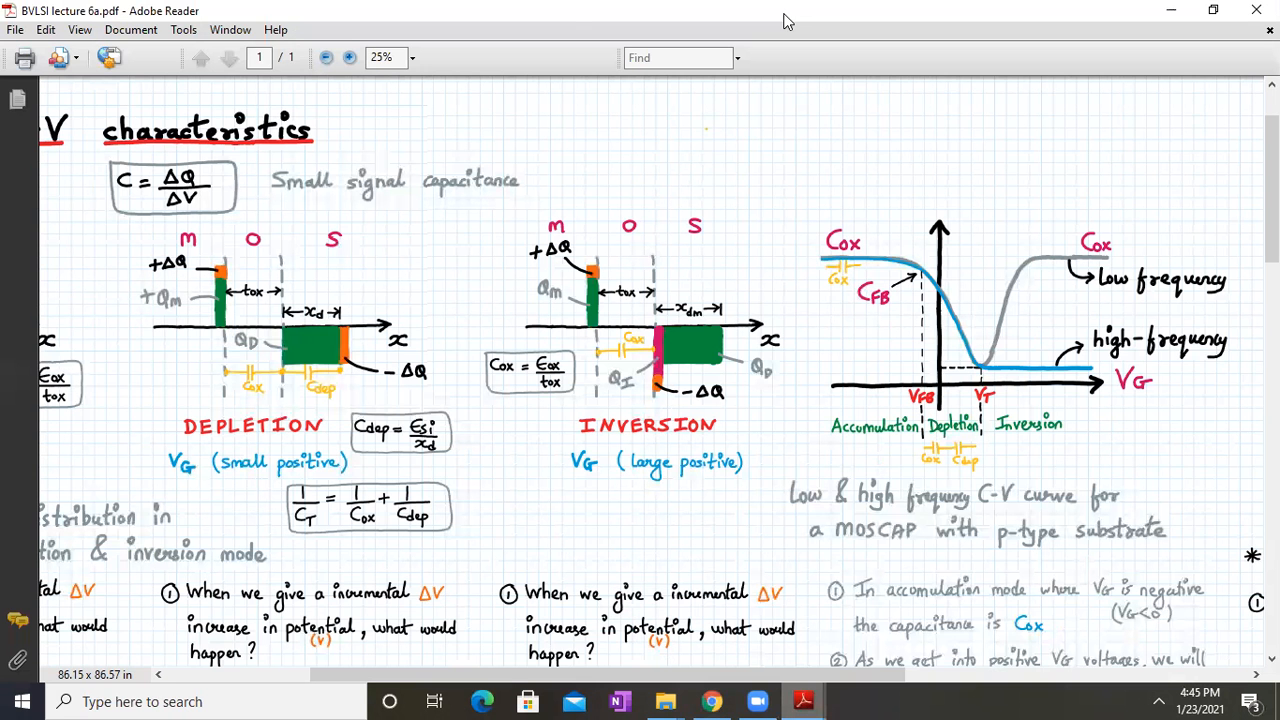
double_click(786, 17)
scroll(1090, 366, "right", 10)
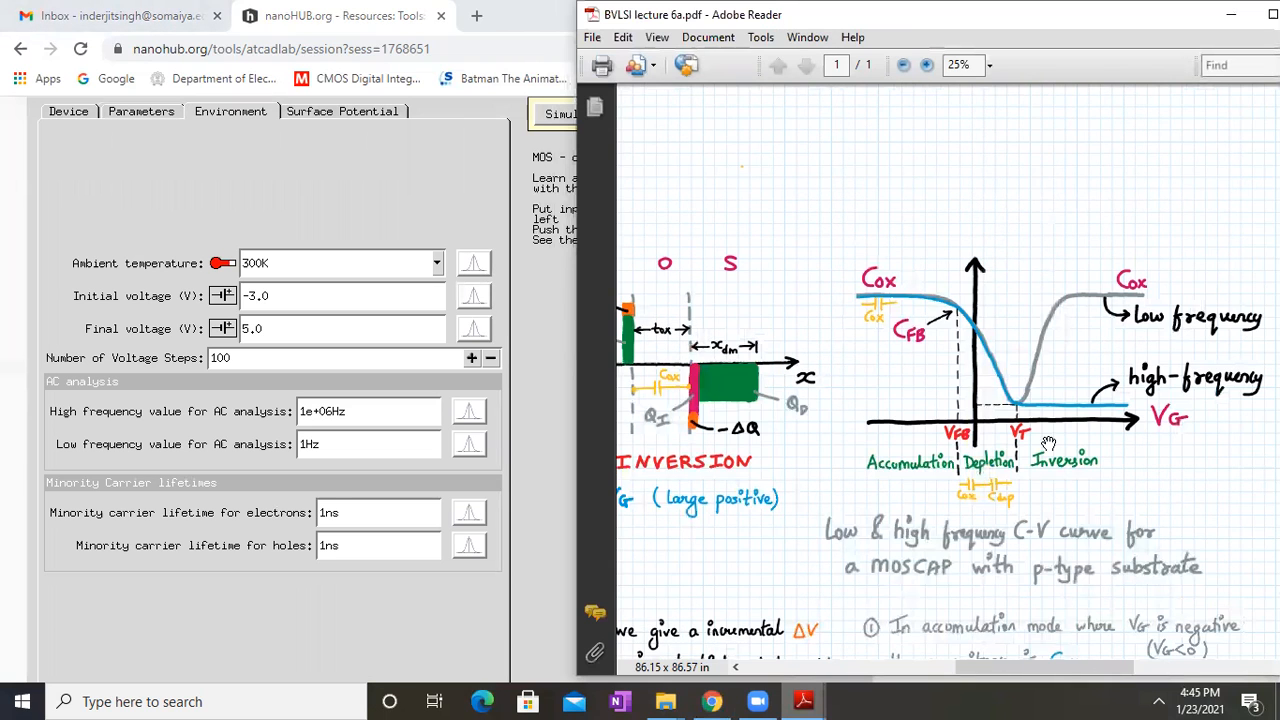
- Compare the notes' low- and high-frequency C-V curves with the simulator's AC analysis frequencies and minority carrier lifetimes
scroll(1024, 444, "down", 3)
scroll(1024, 444, "right", 5)
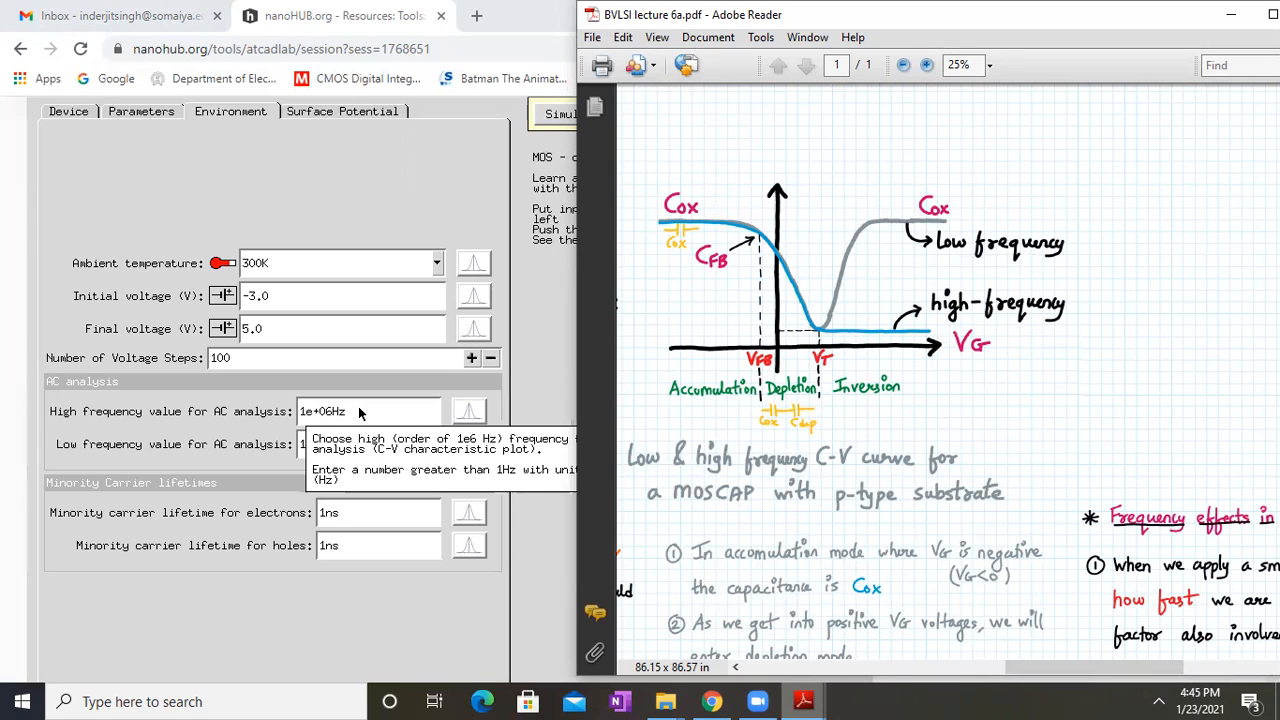
left_click(169, 469)
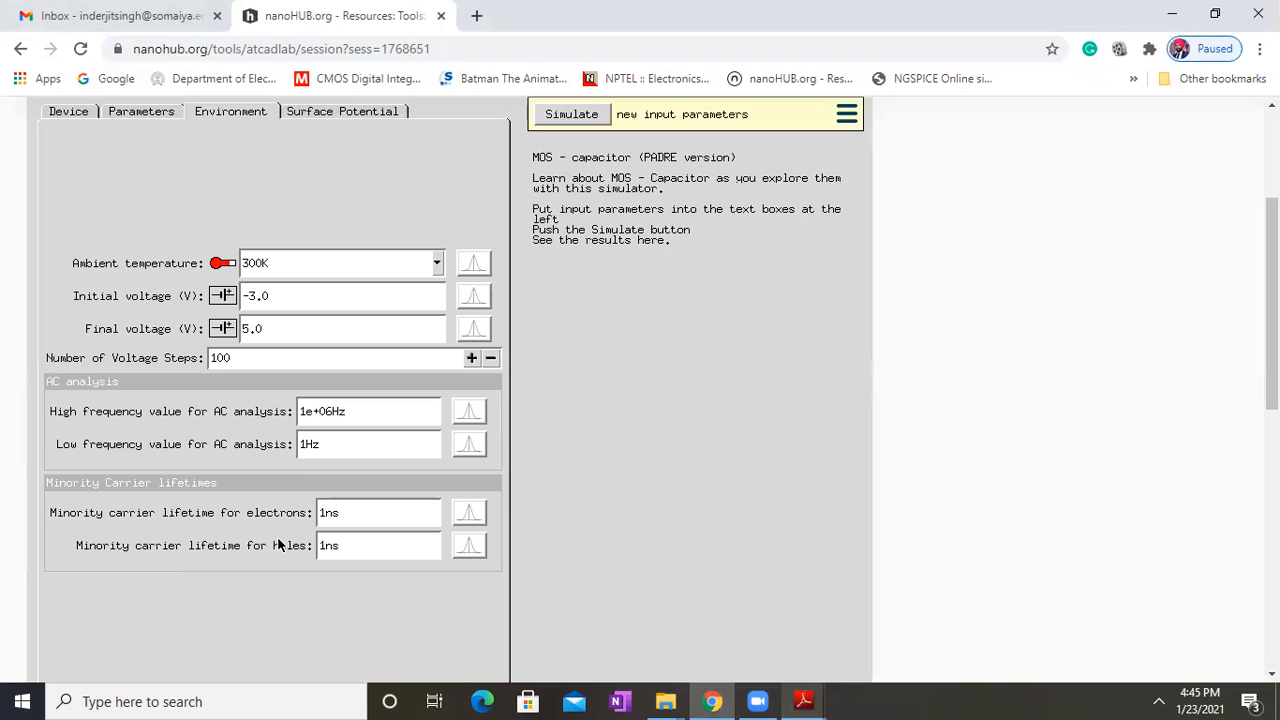
mouse_move(279, 547)
- Review the surface potential plot settings and return to the device parameters
scroll(1270, 280, "up", 1)
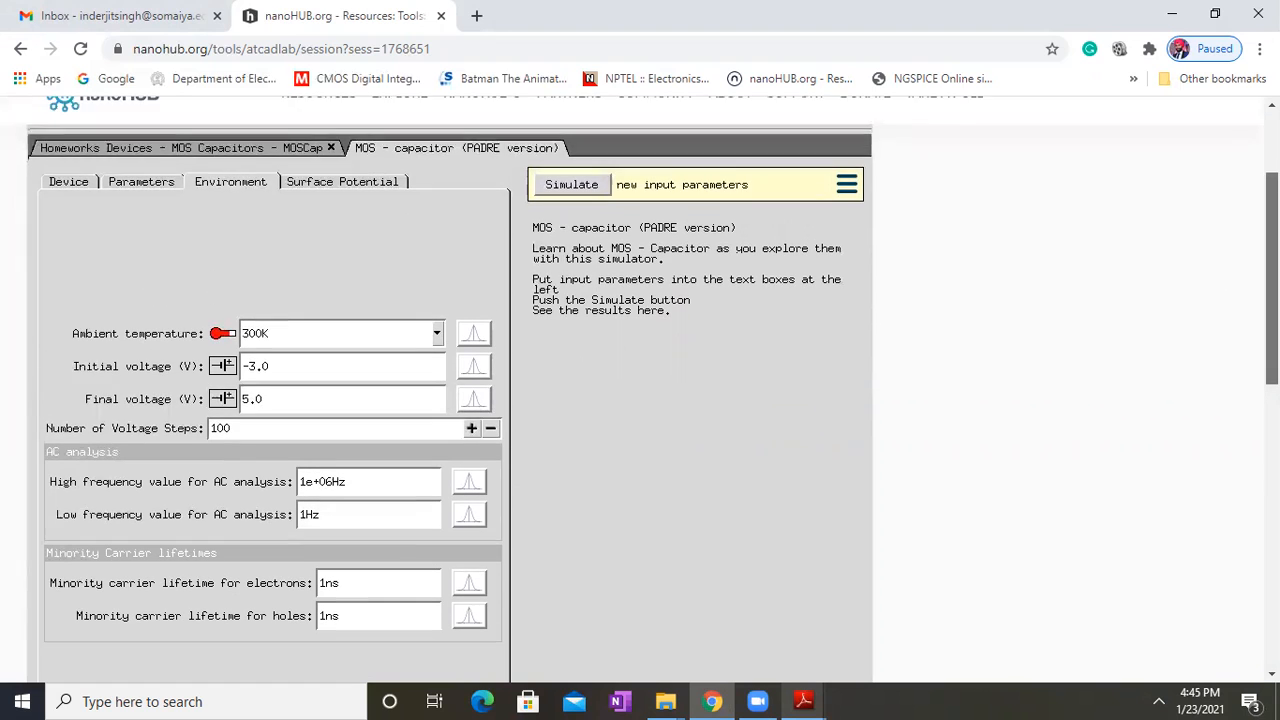
left_click(315, 191)
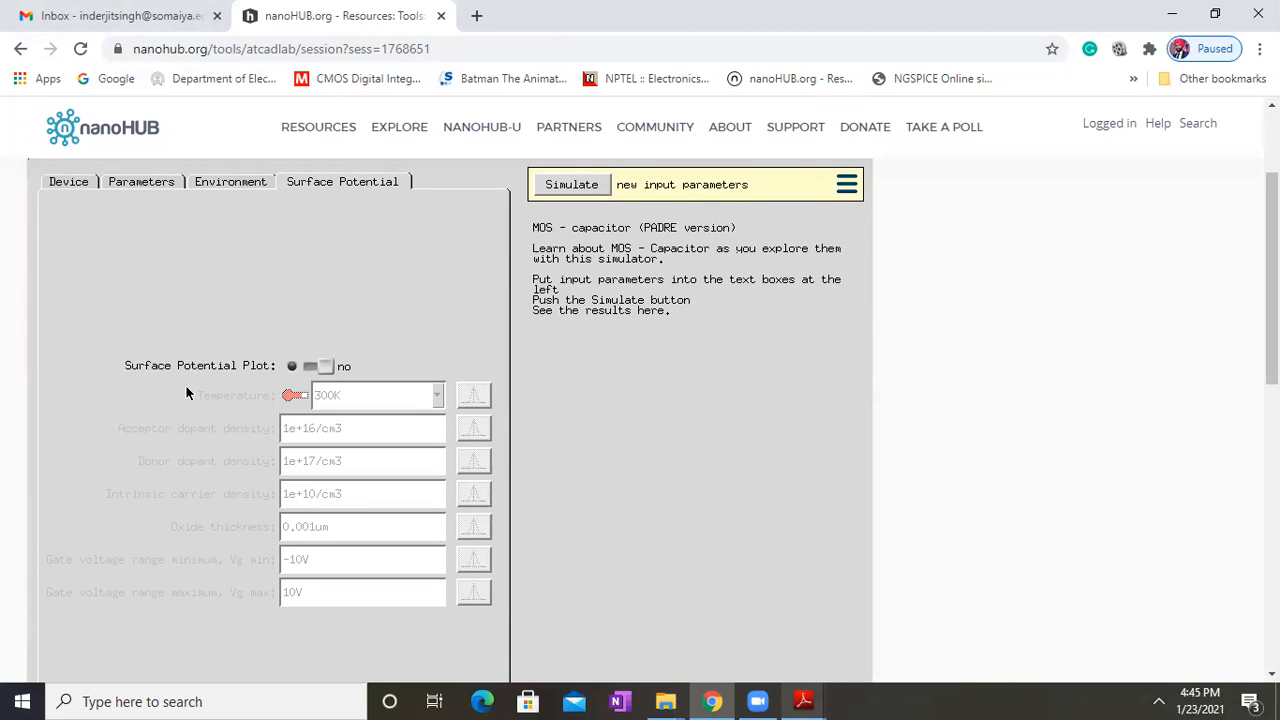
left_click(69, 182)
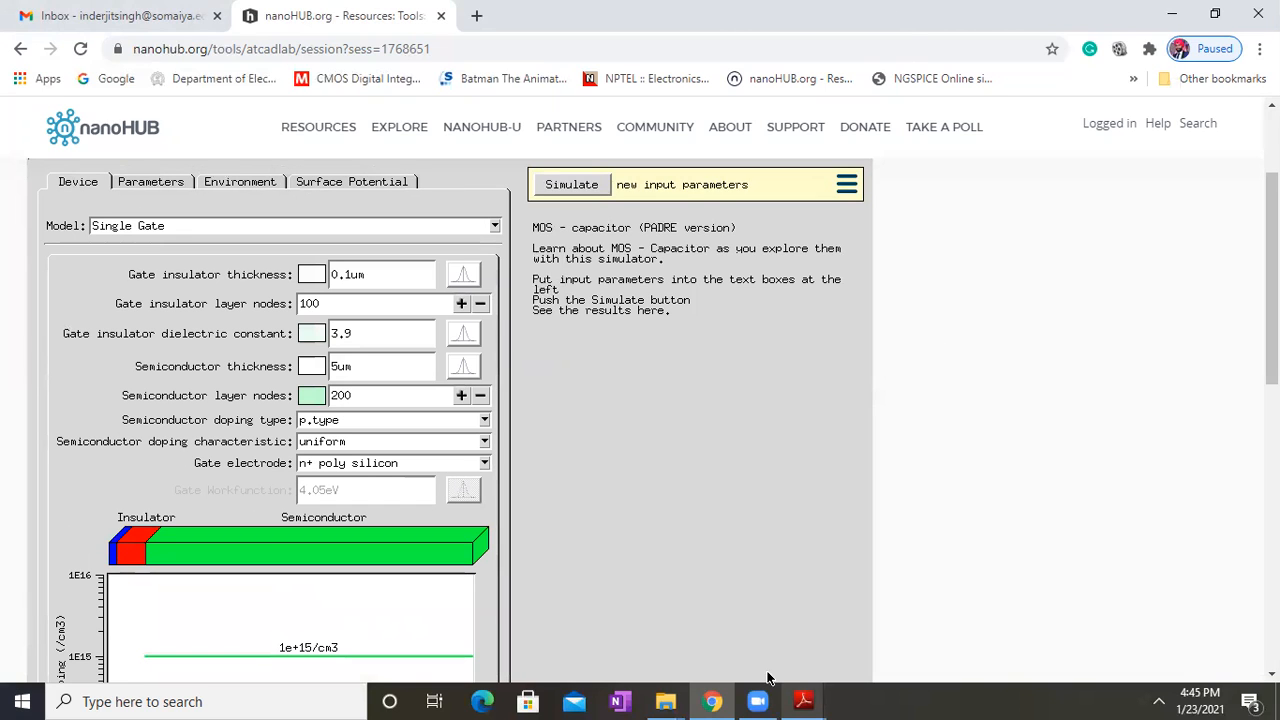
mouse_move(816, 700)
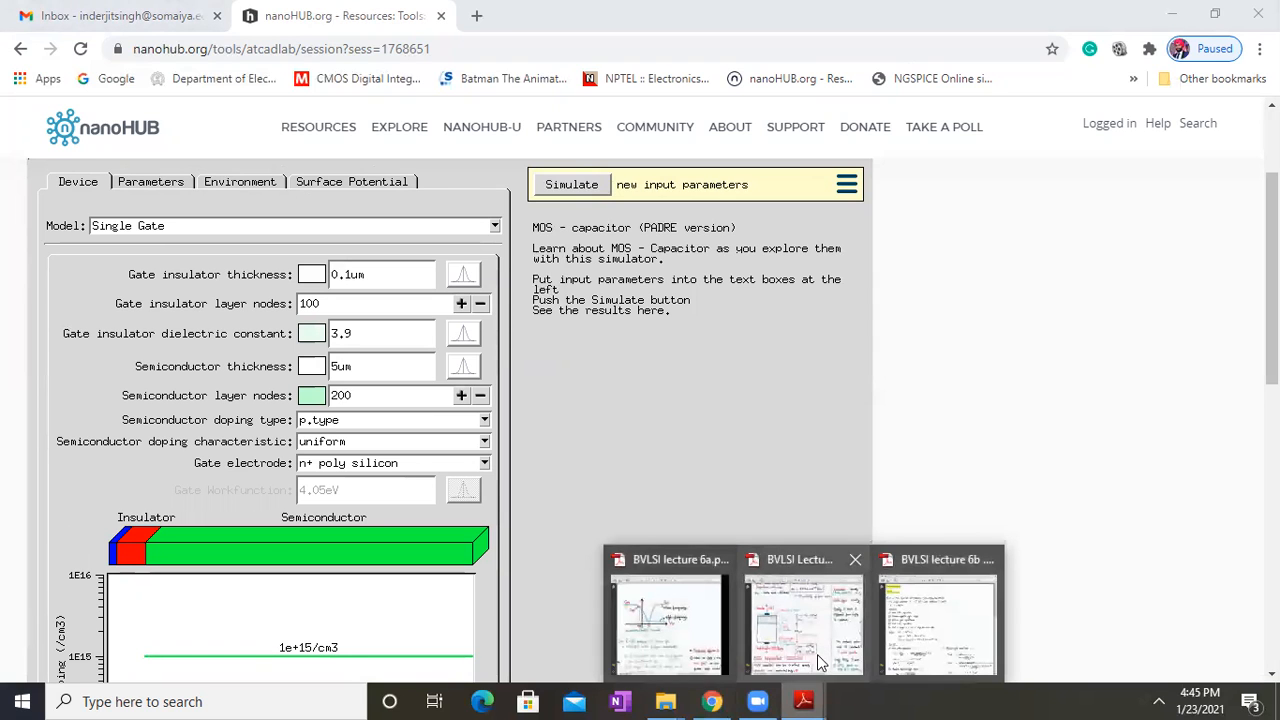
left_click(690, 628)
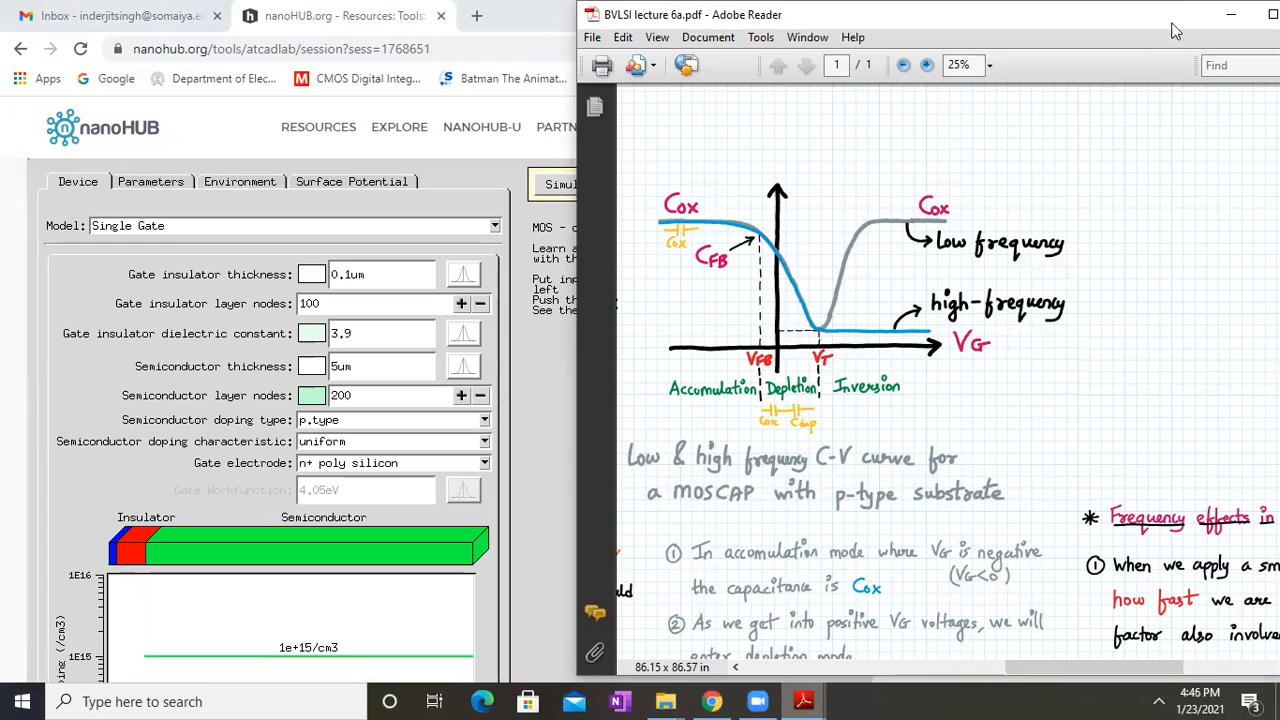
left_click_drag(1134, 22, 1085, 24)
left_click(1130, 15)
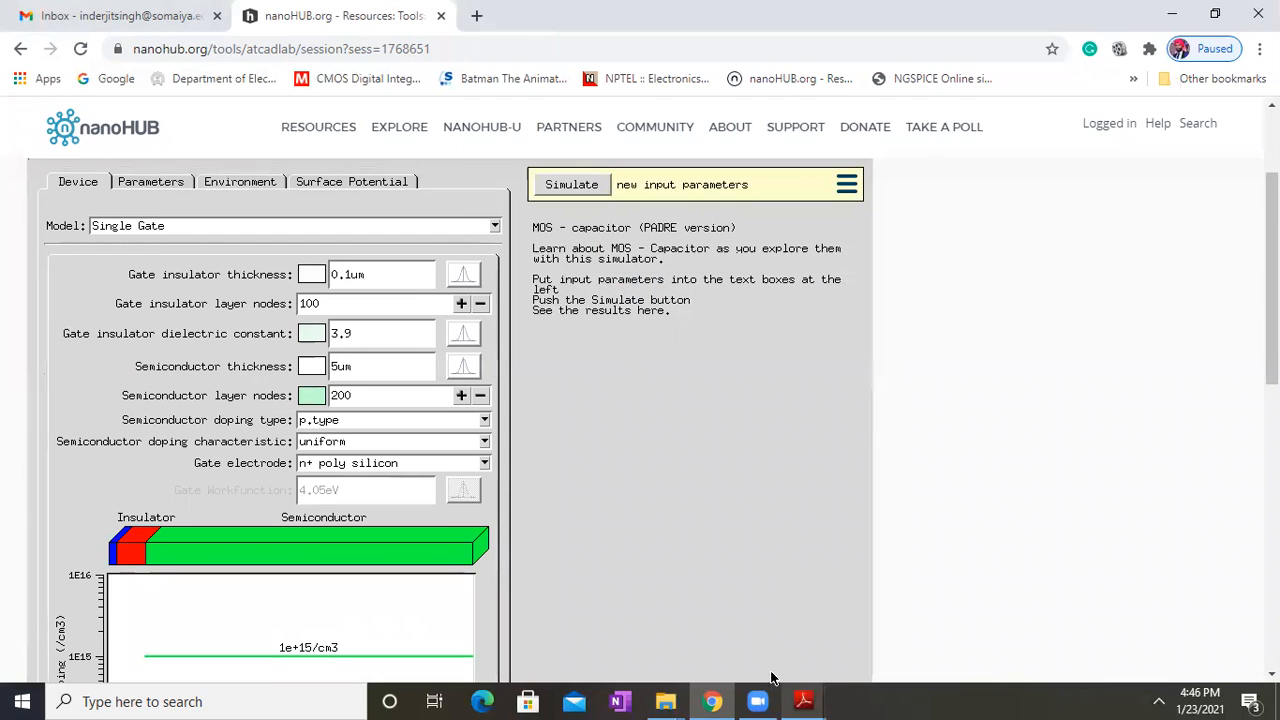
- Switch to the BVLSI lecture 6b PDF in Adobe Reader and show its MOS capacitor problem enlarged to 33.3% beside the simulator
mouse_move(803, 701)
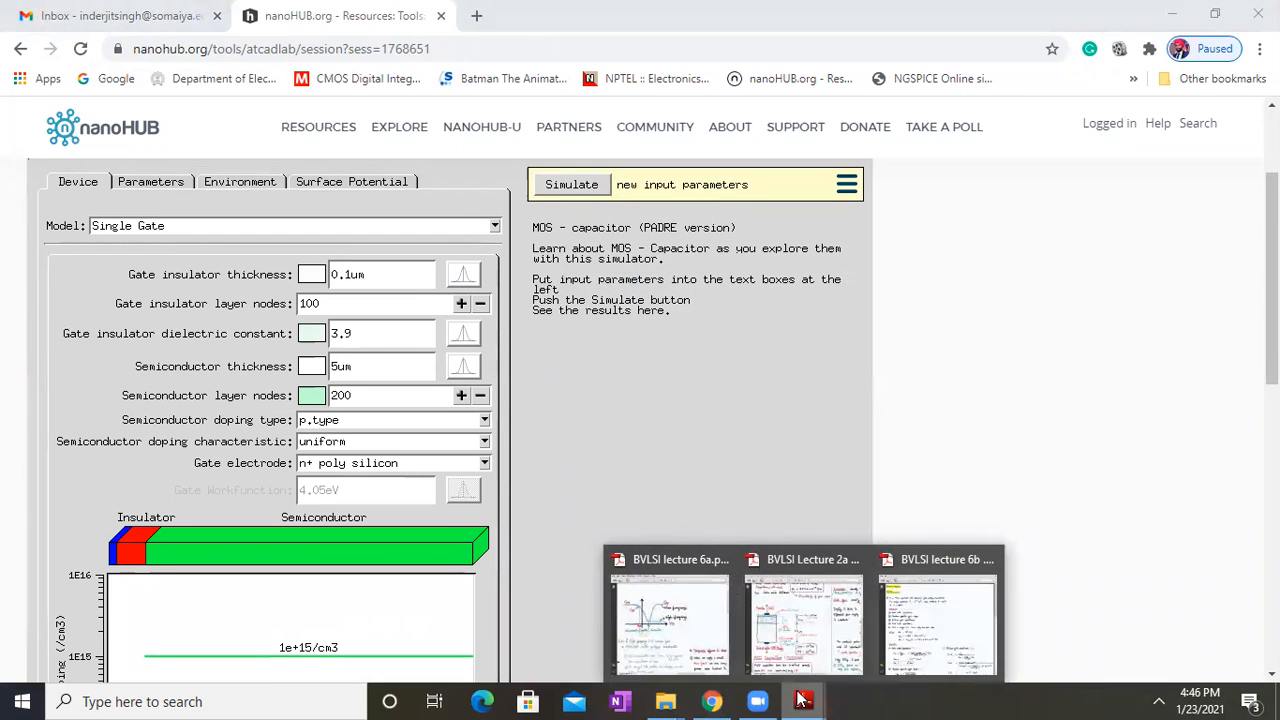
left_click(953, 614)
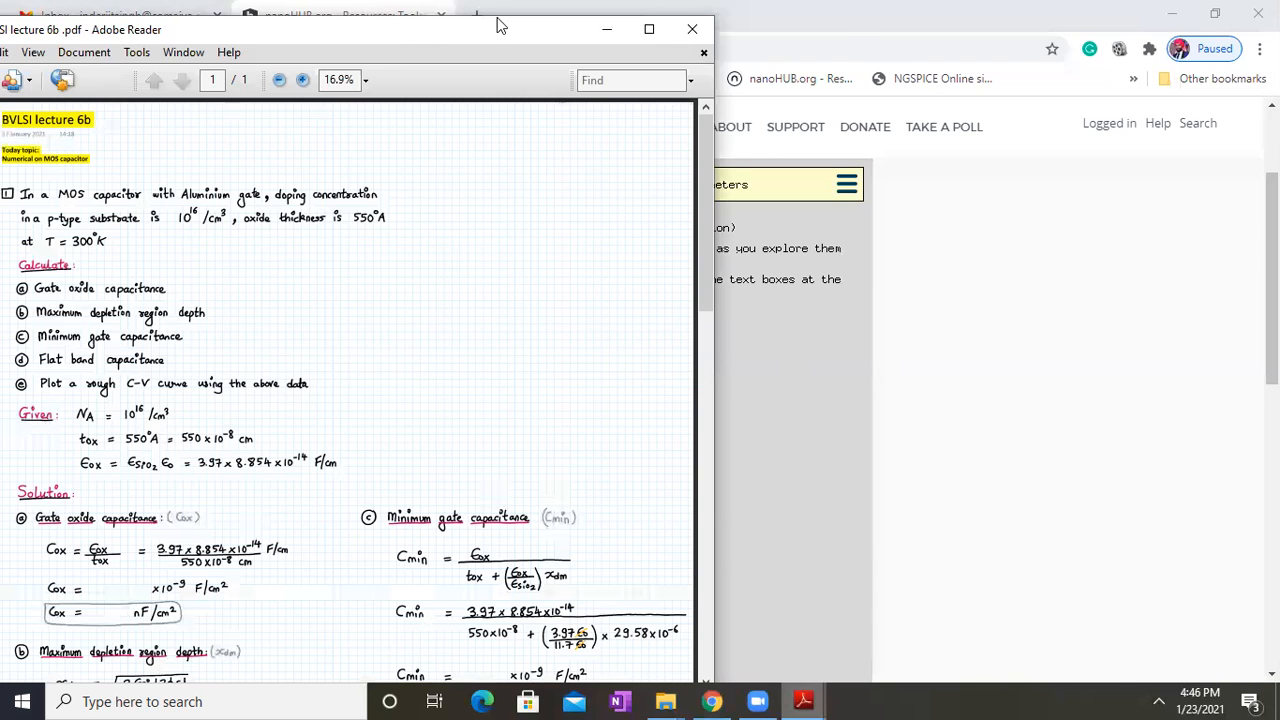
left_click_drag(498, 20, 1194, 21)
scroll(850, 208, "up", 2)
left_click_drag(934, 322, 978, 326)
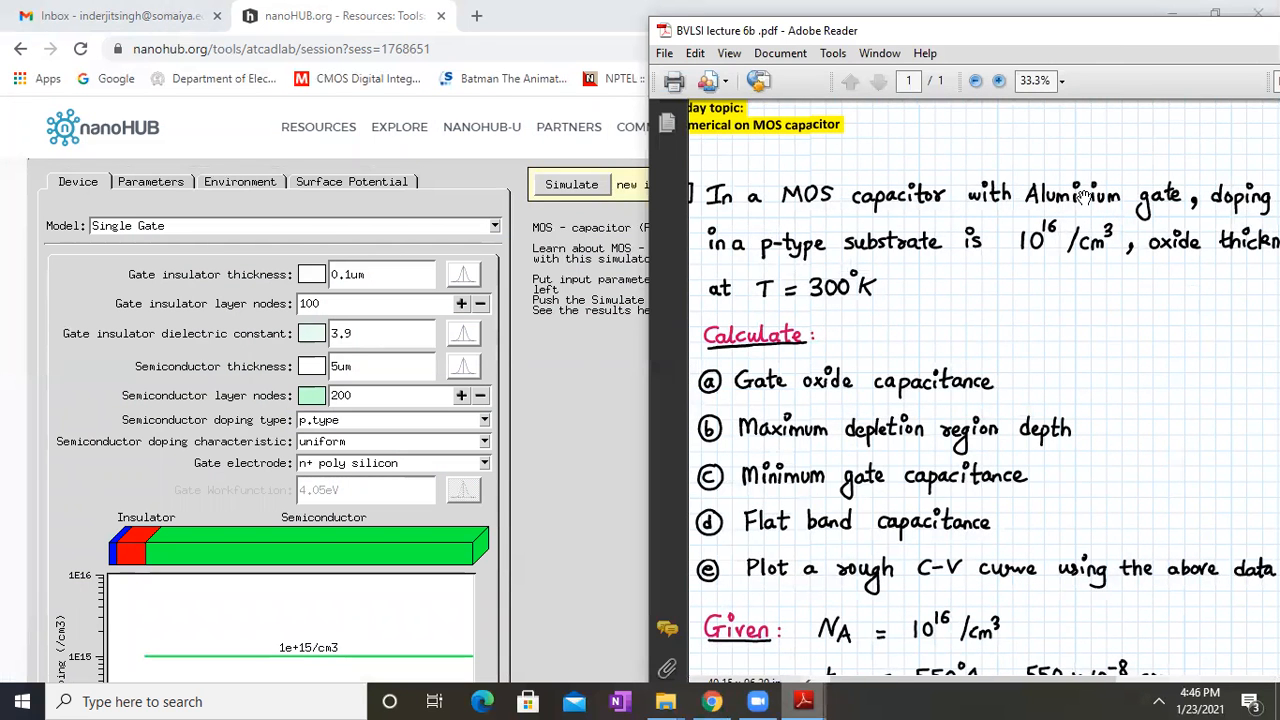
- Set the gate electrode to aluminum and arrange the browser window beside the lecture 6b problem statement
left_click(495, 469)
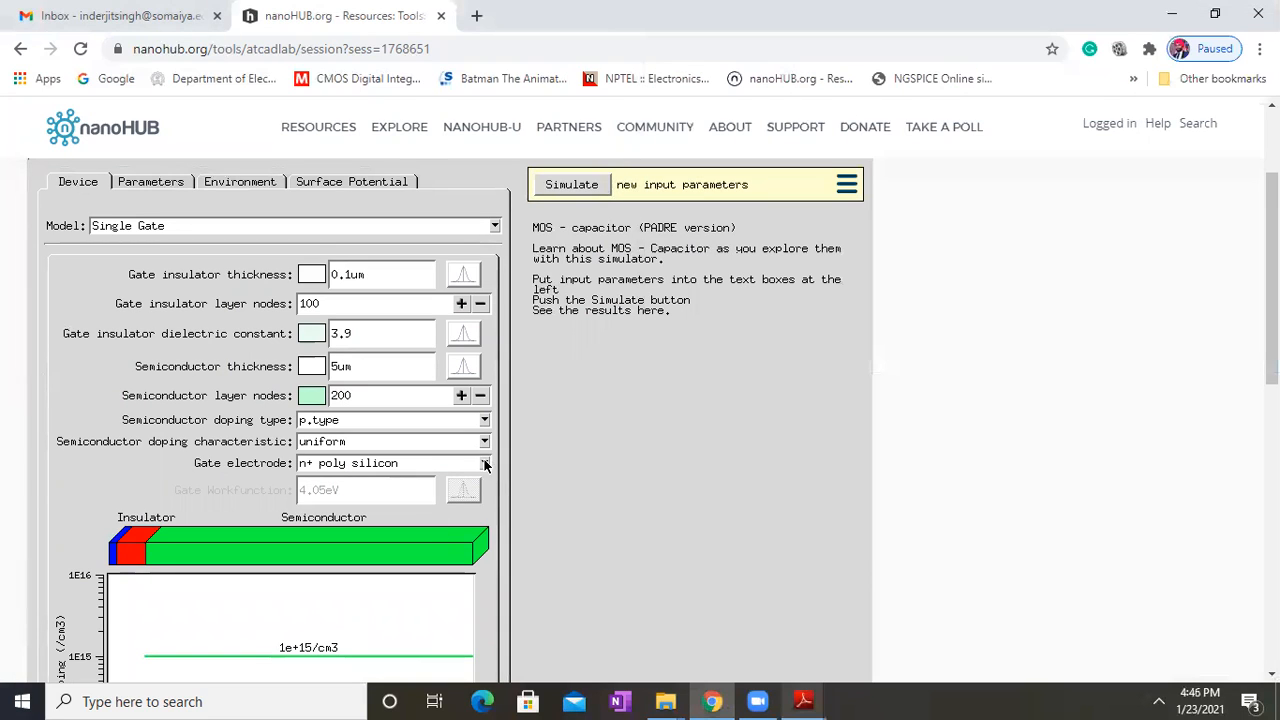
left_click(484, 465)
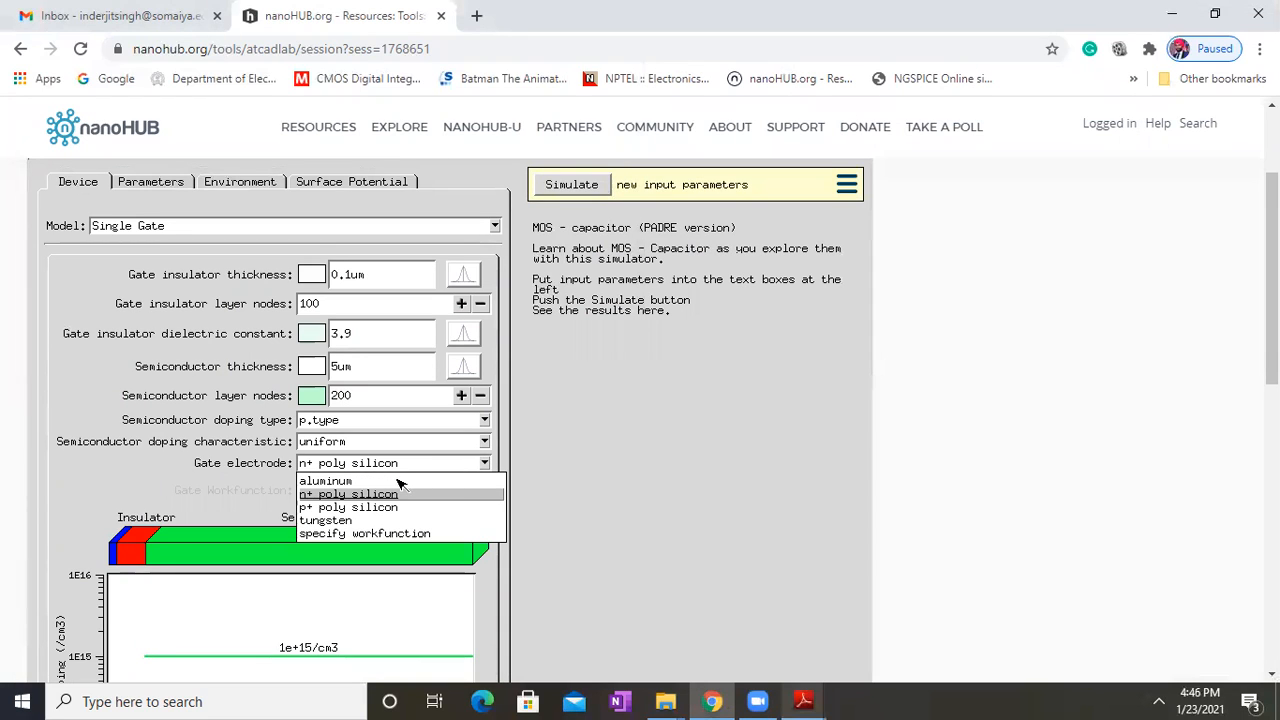
left_click(1214, 14)
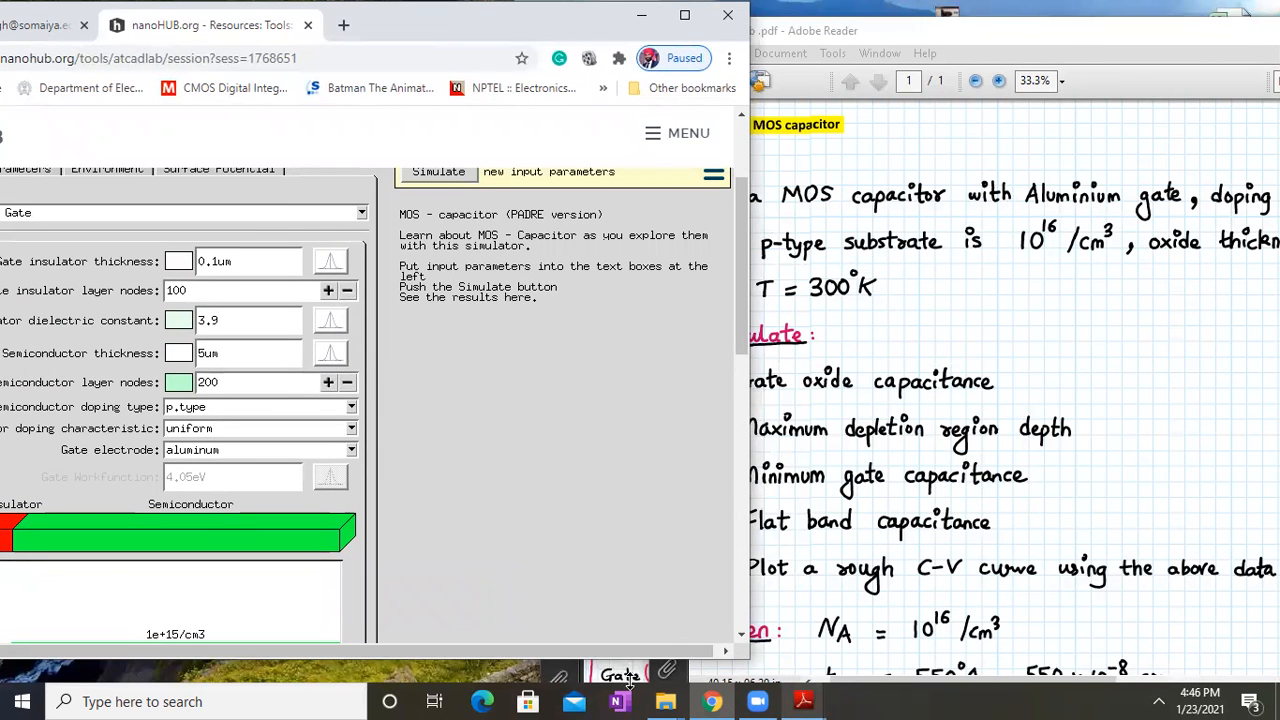
left_click_drag(620, 662, 626, 684)
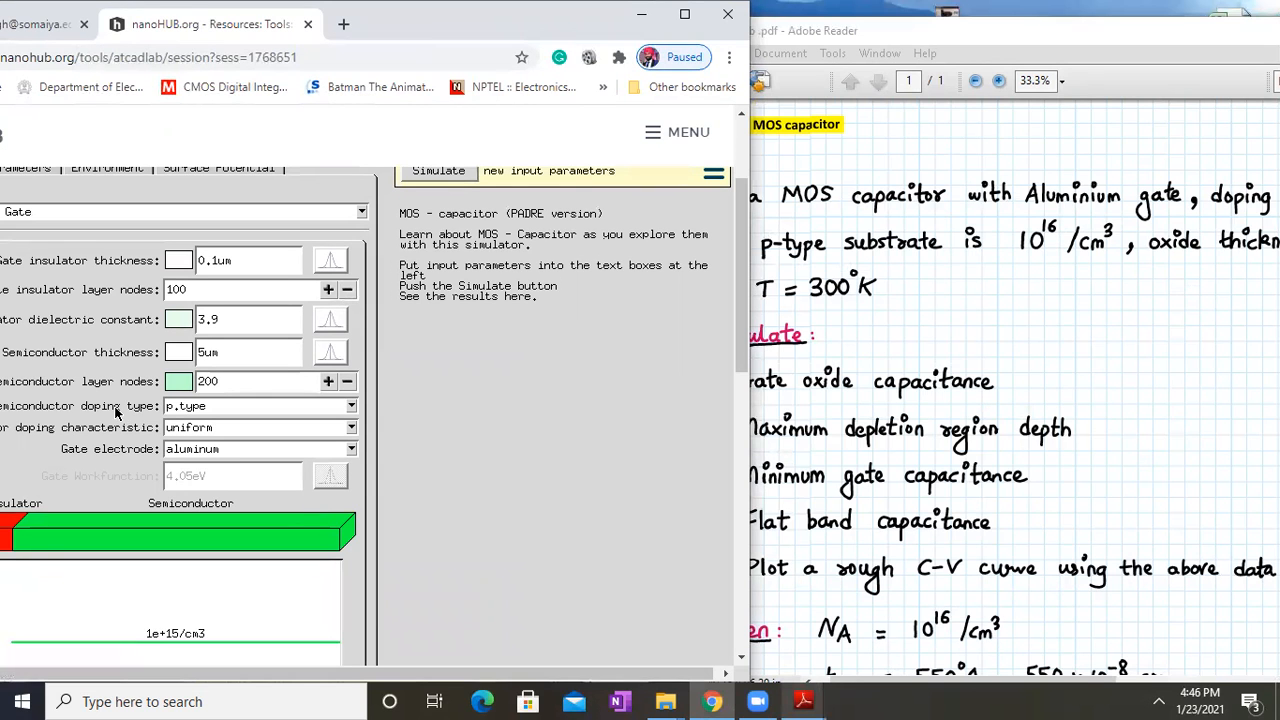
left_click_drag(1110, 362, 1200, 457)
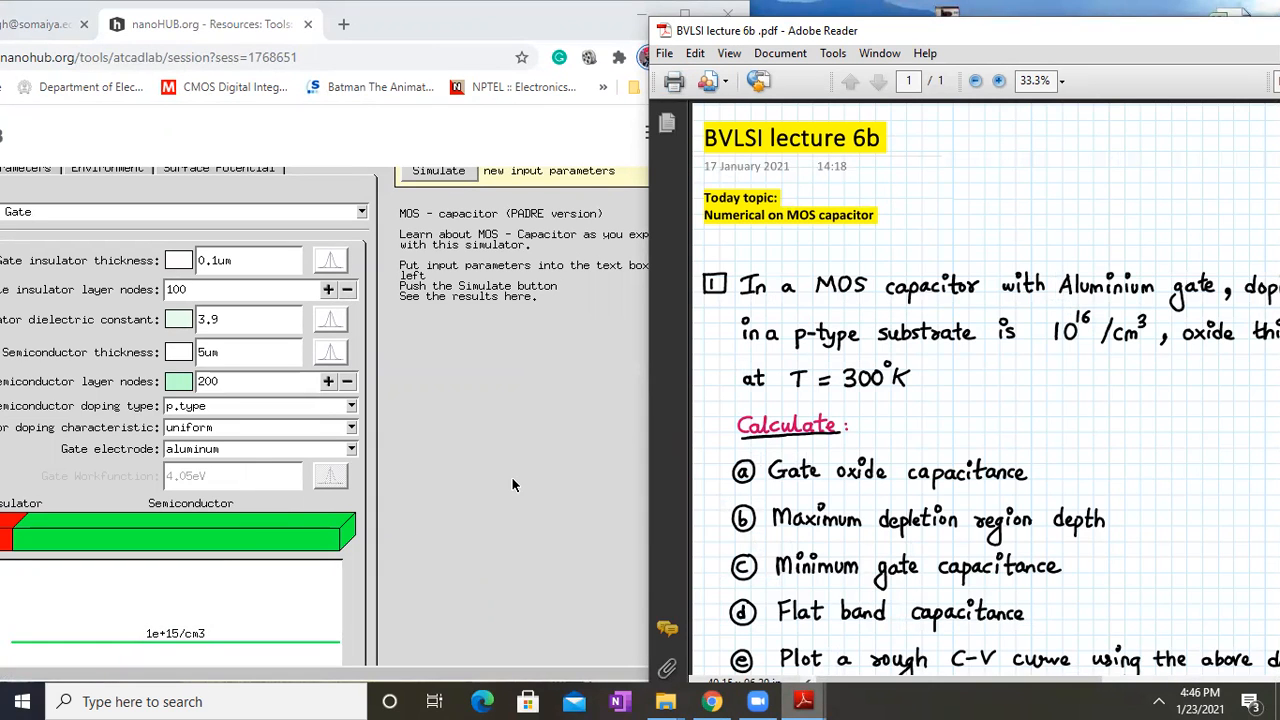
- Set the semiconductor's uniform doping concentration to 1e+16/cm3 in the doping profile
left_click(546, 24)
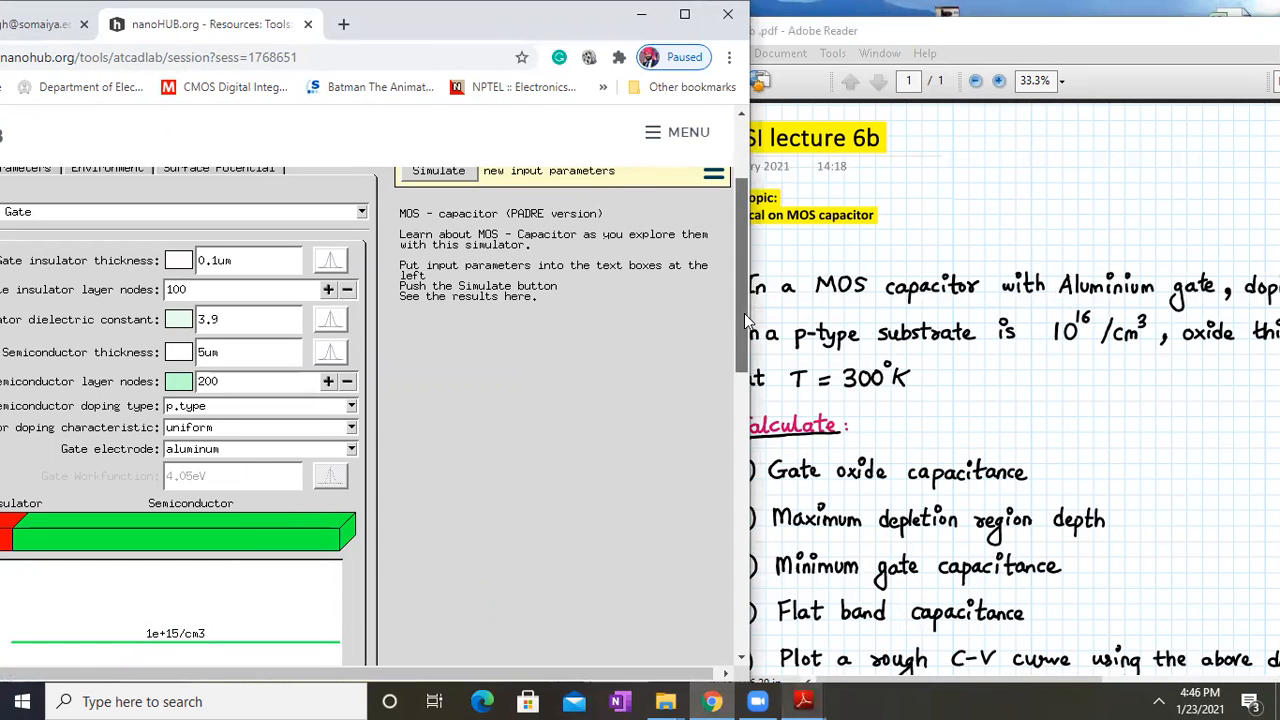
scroll(746, 362, "down", 1)
scroll(747, 365, "down", 1)
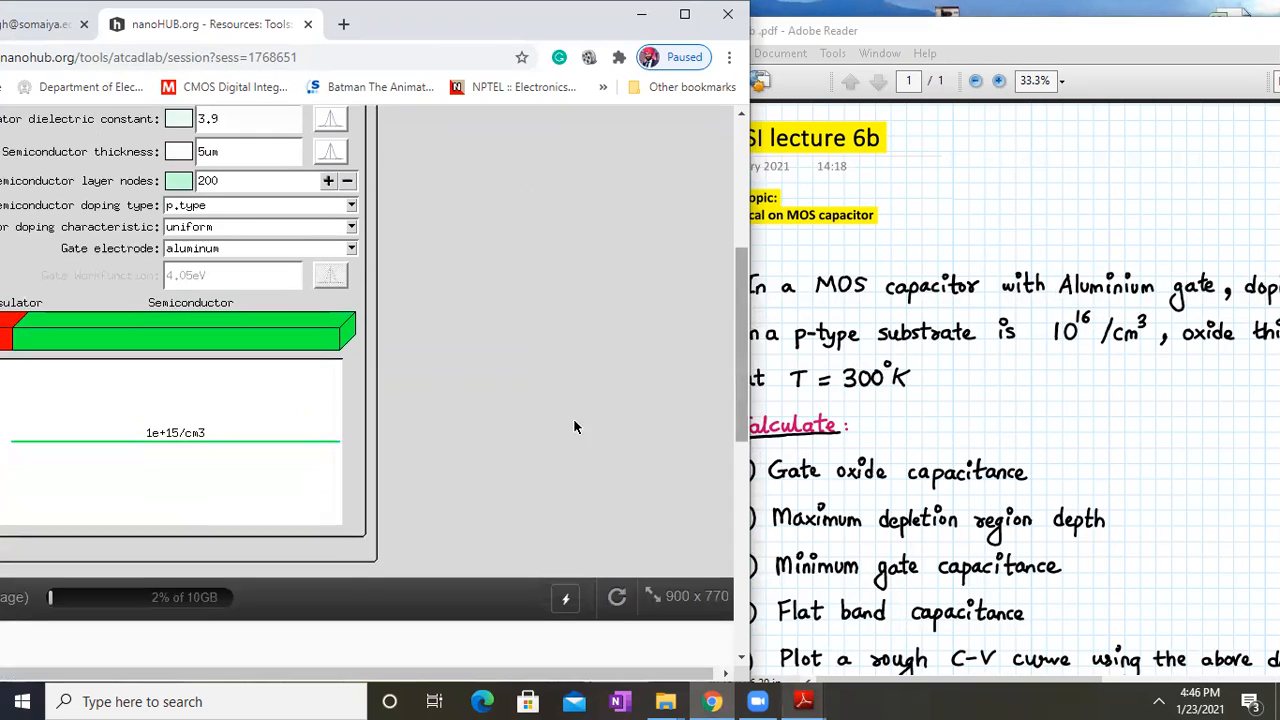
left_click(180, 435)
key("BackSpace")
type("6")
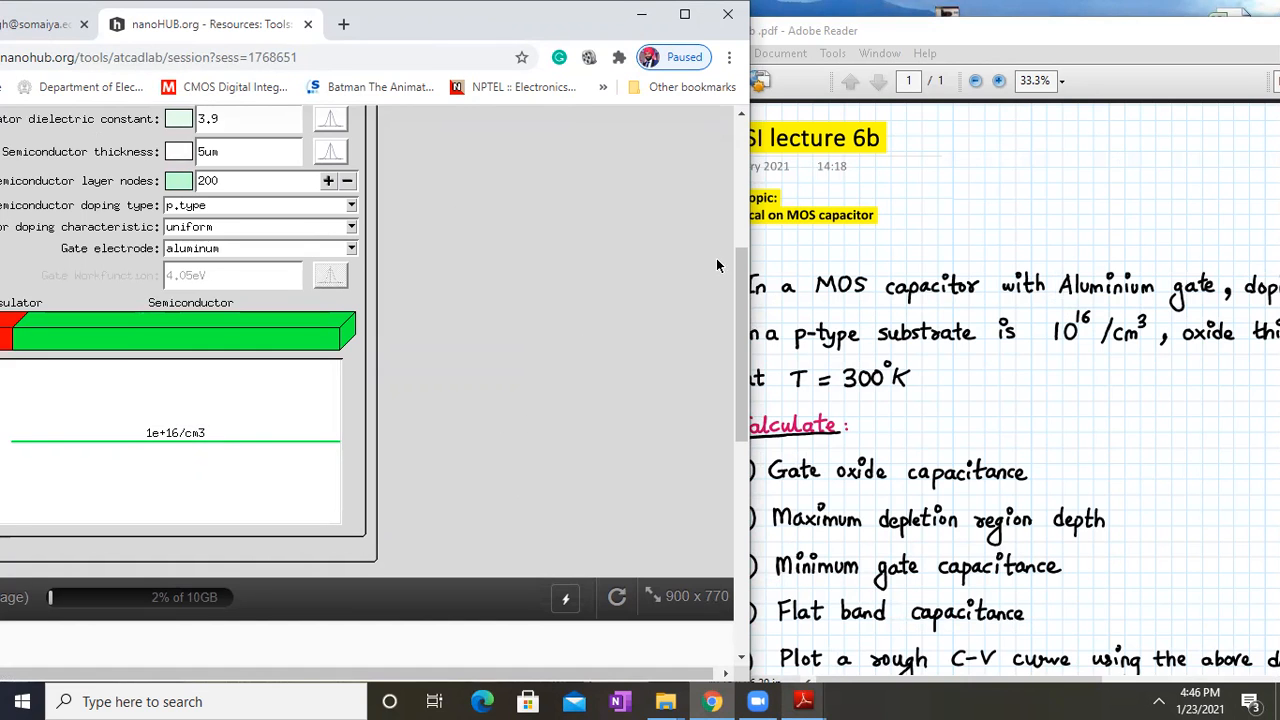
- Set the gate insulator dielectric constant to 3.97
scroll(737, 259, "up", 1)
left_click_drag(738, 261, 738, 208)
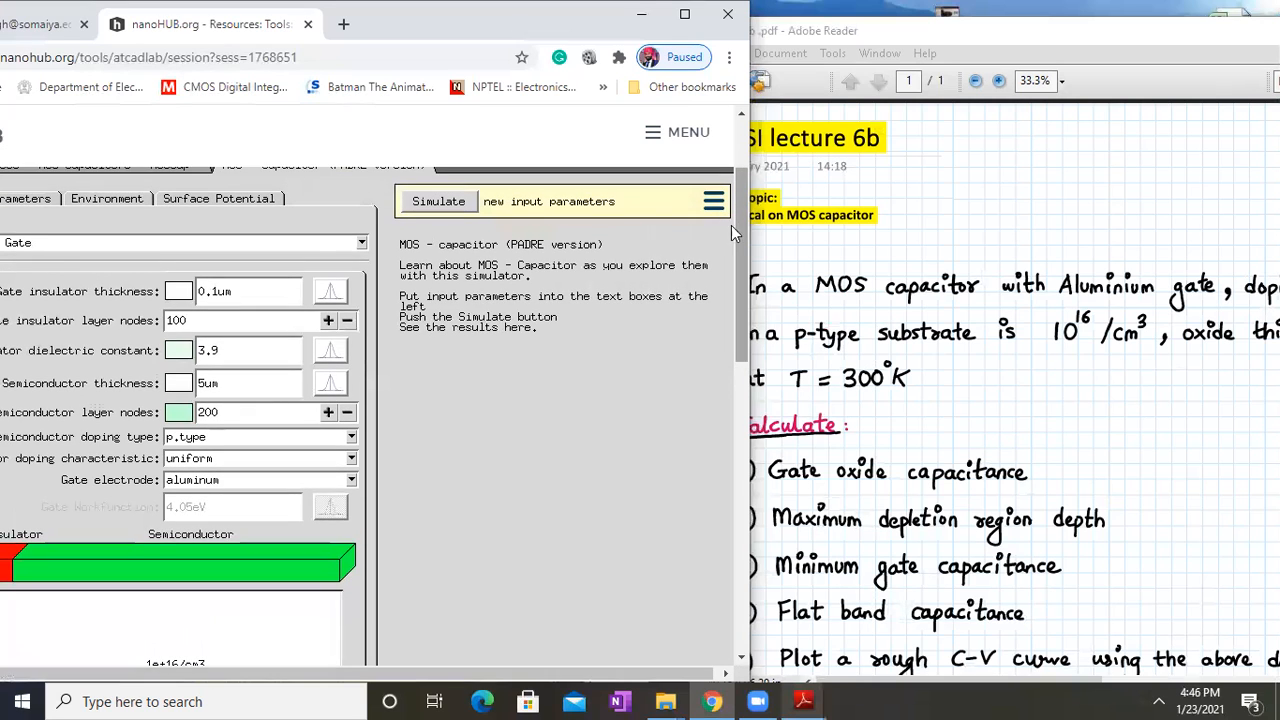
left_click(237, 359)
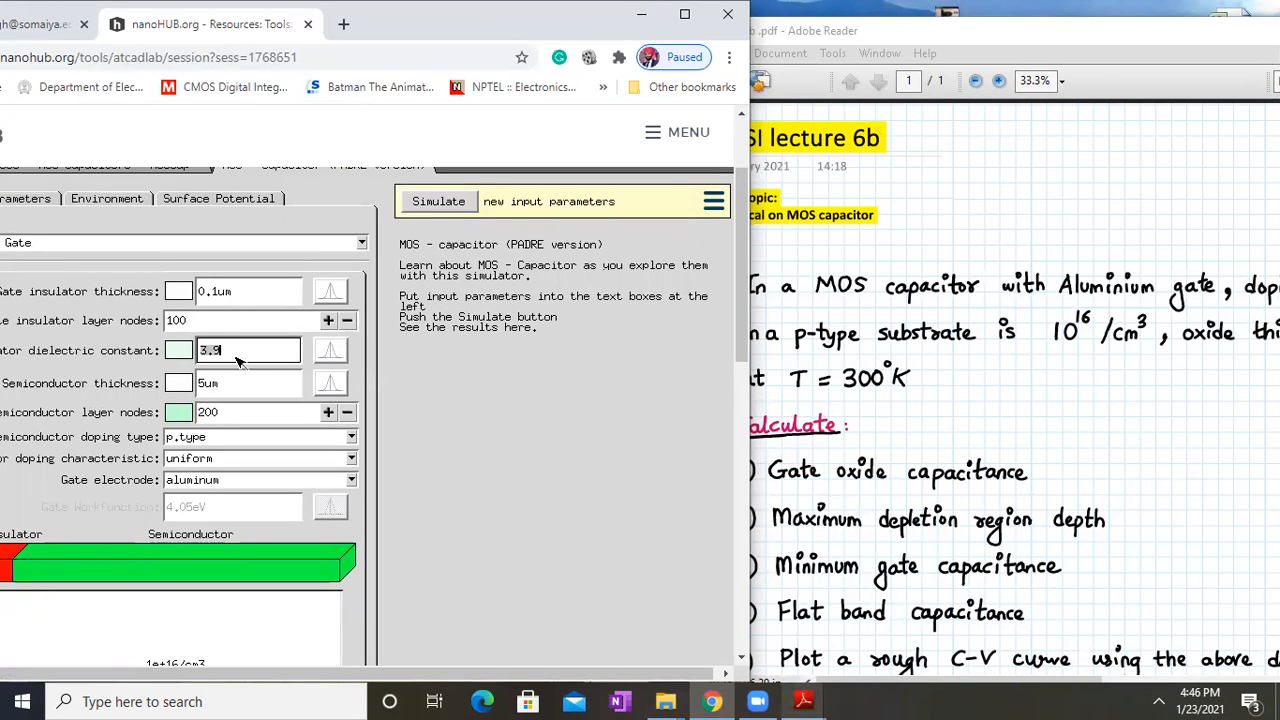
left_click(237, 360)
type("7")
- Look up the oxide thickness in the lecture 6b problem and set the gate insulator thickness to 0.055um
left_click(1032, 415)
left_click_drag(1032, 415, 943, 351)
left_click_drag(1116, 348, 998, 373)
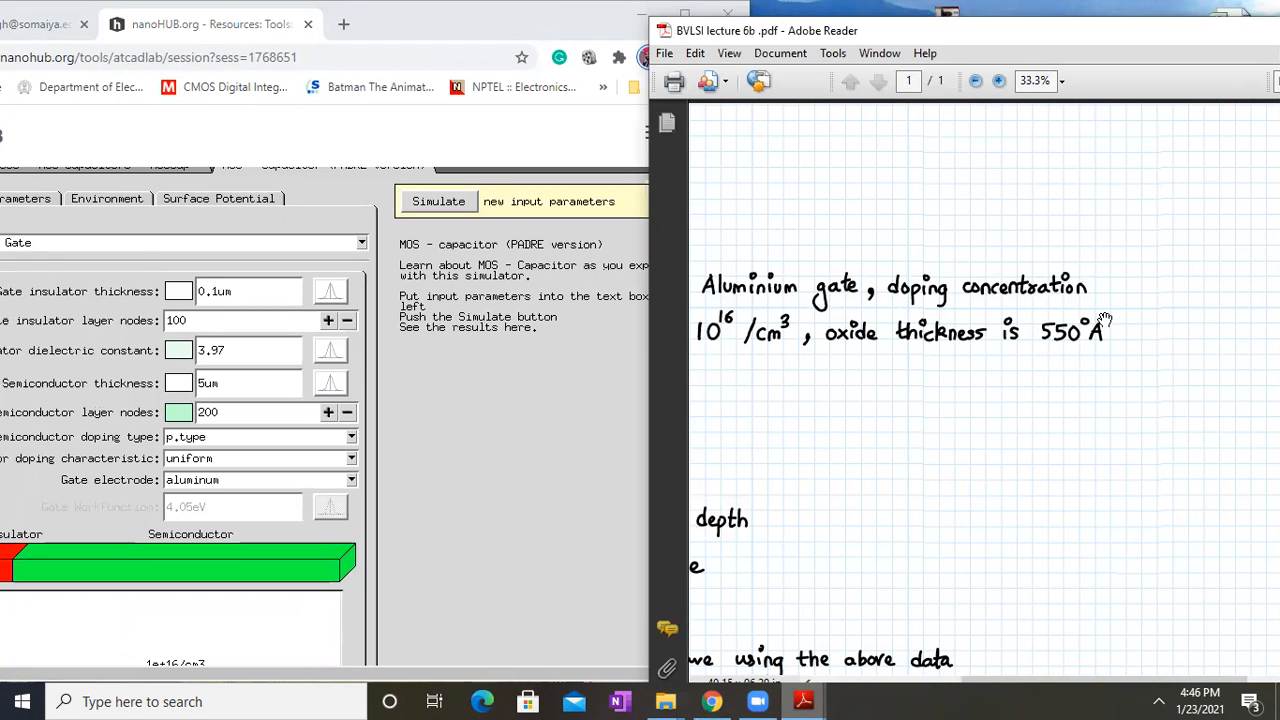
left_click(489, 17)
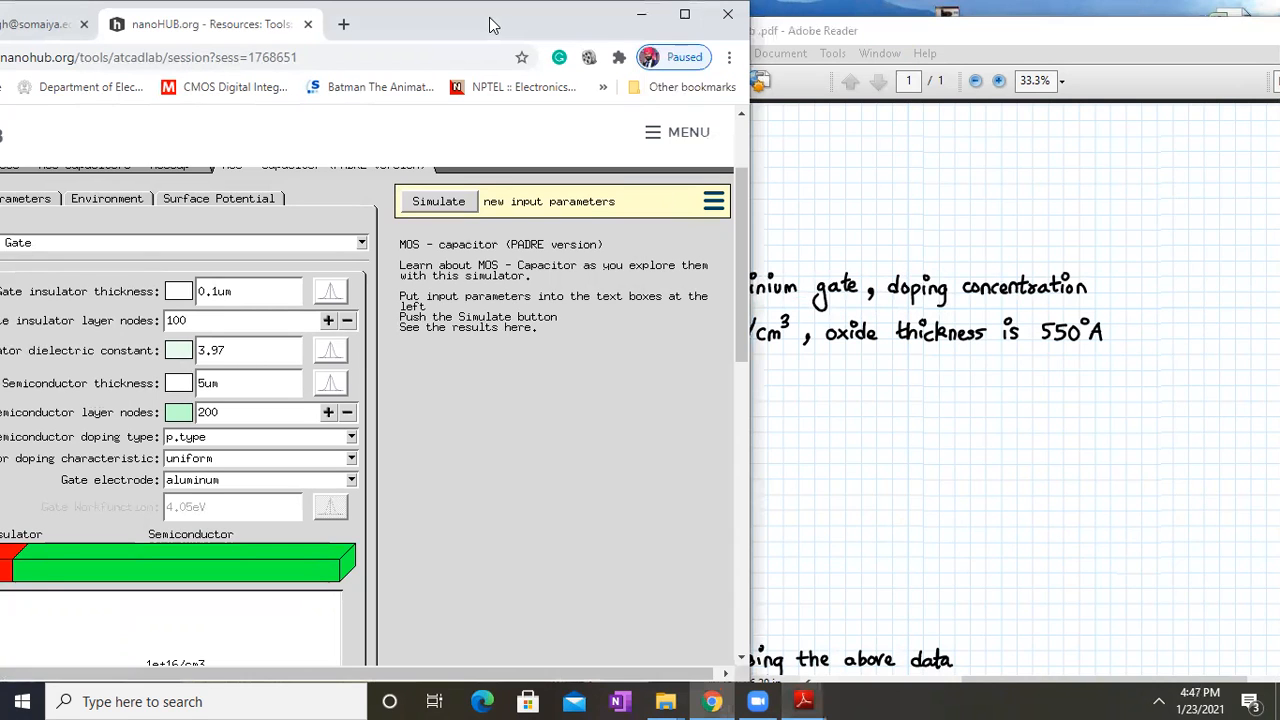
left_click_drag(489, 17, 523, 17)
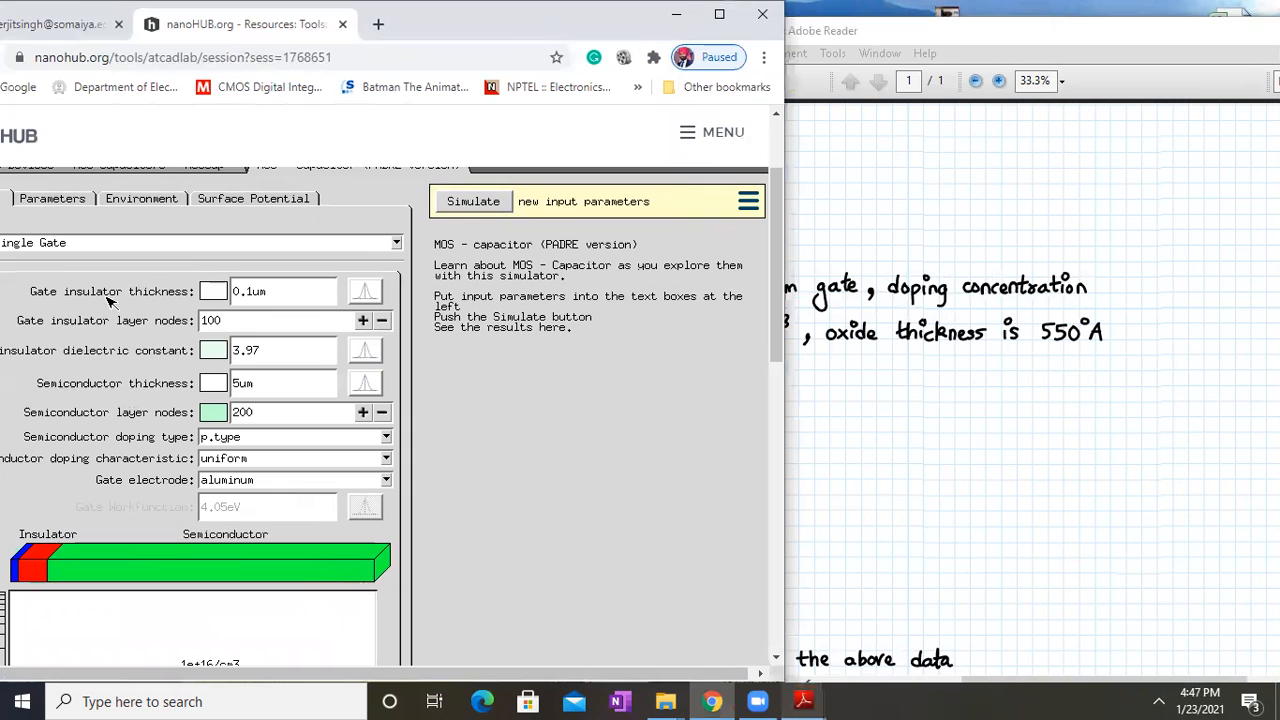
mouse_move(106, 296)
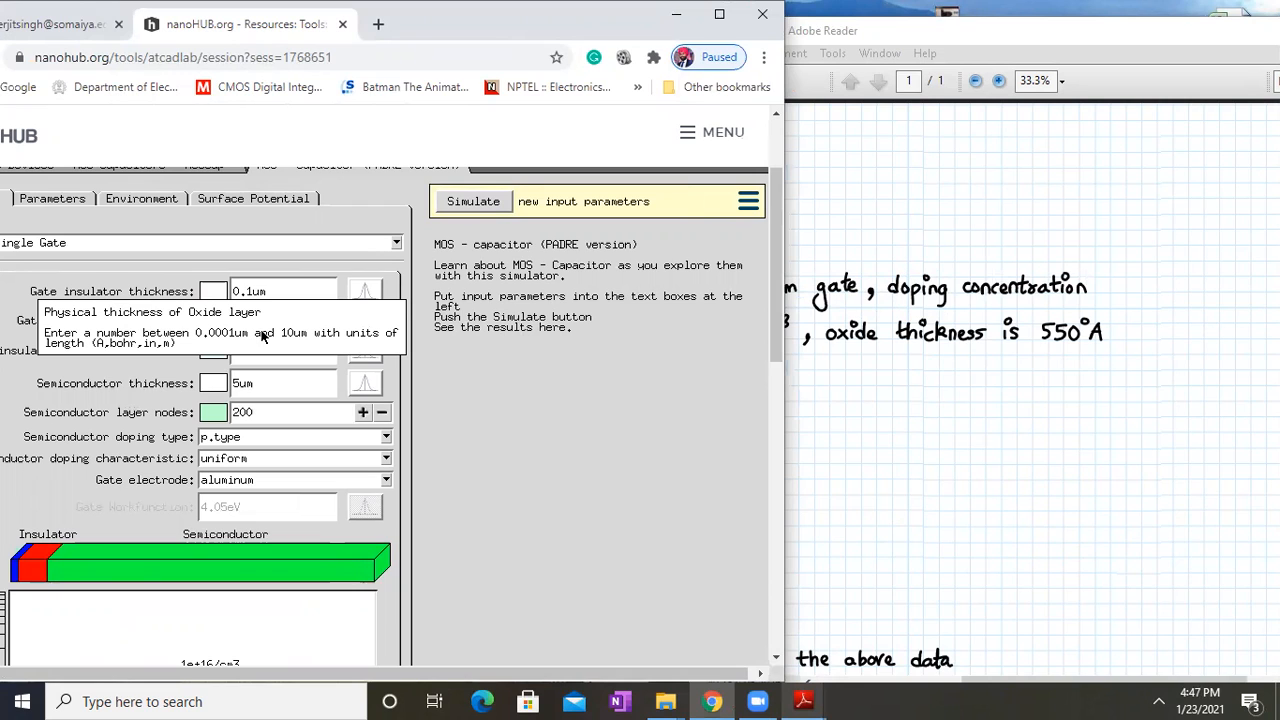
left_click(283, 292)
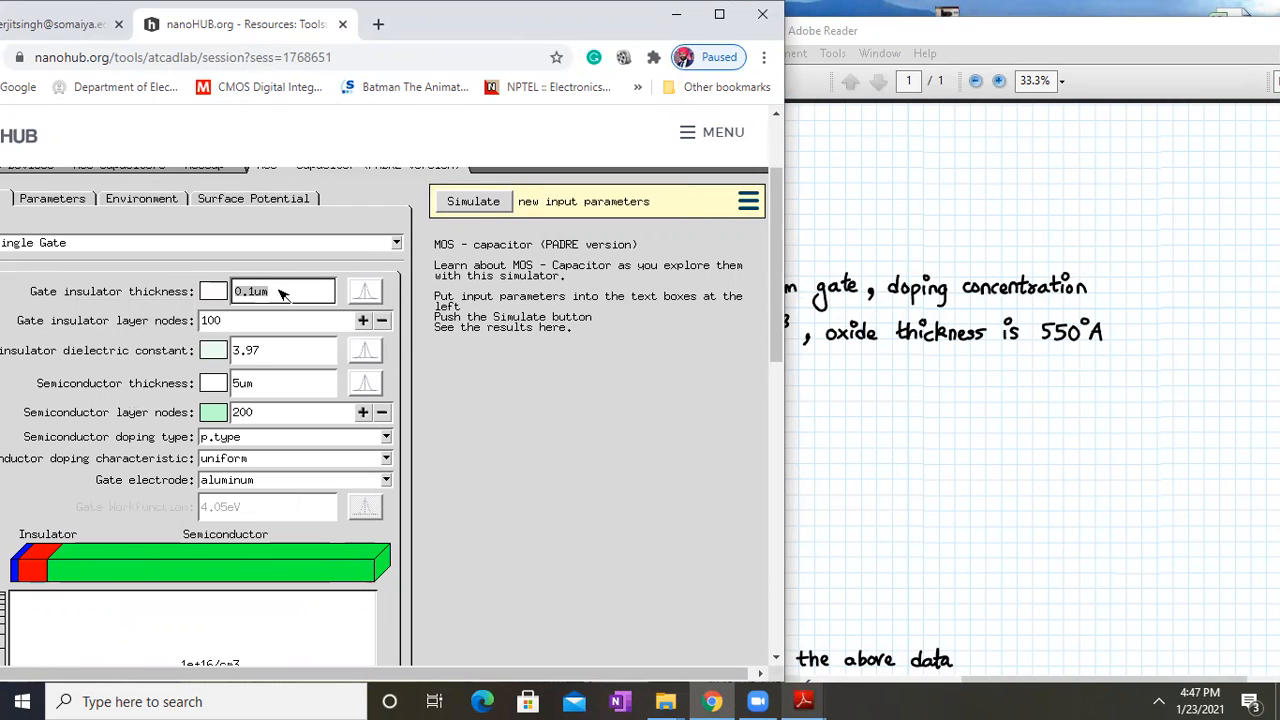
type("0.055um")
left_click(112, 311)
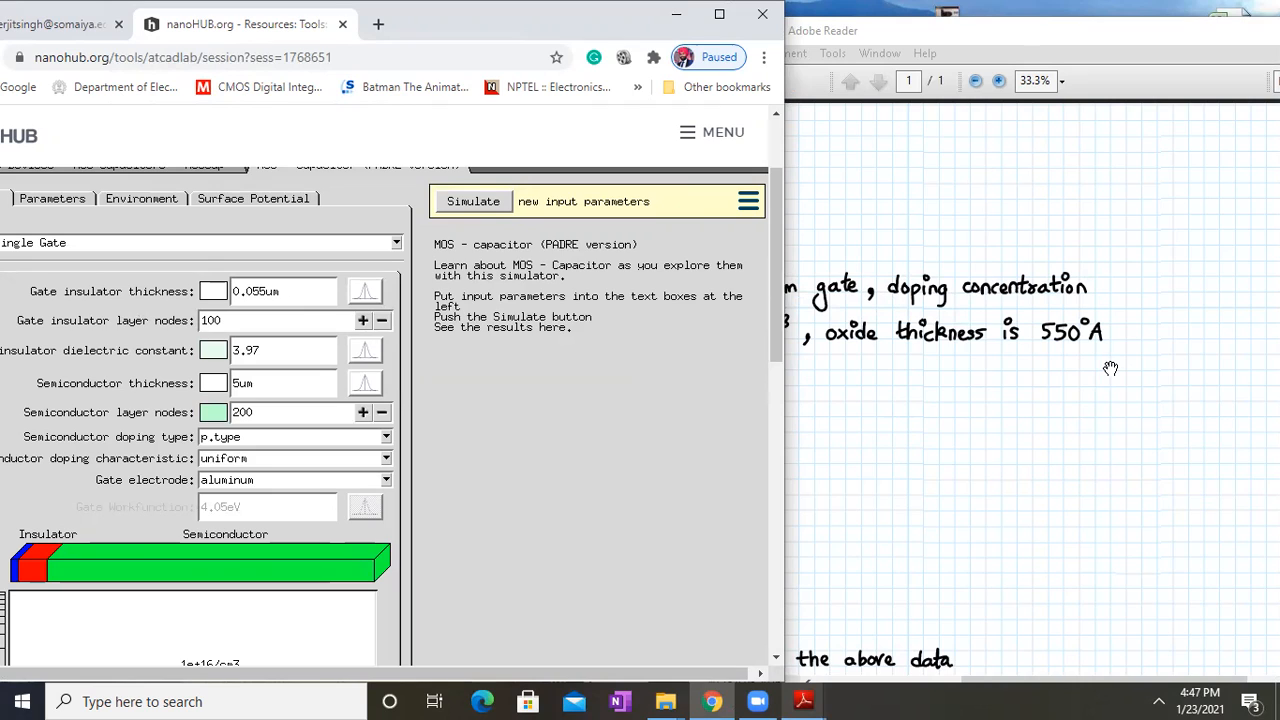
- Set the semiconductor thickness to 1um
left_click(279, 377)
key("Left")
key("Left")
key("Left")
type("1")
left_click(115, 408)
left_click(252, 384)
key("Left")
key("BackSpace")
left_click(114, 393)
- Read through the notes' given data and the gate oxide capacitance and maximum depletion region depth solutions
left_click(823, 326)
left_click_drag(773, 413, 1086, 357)
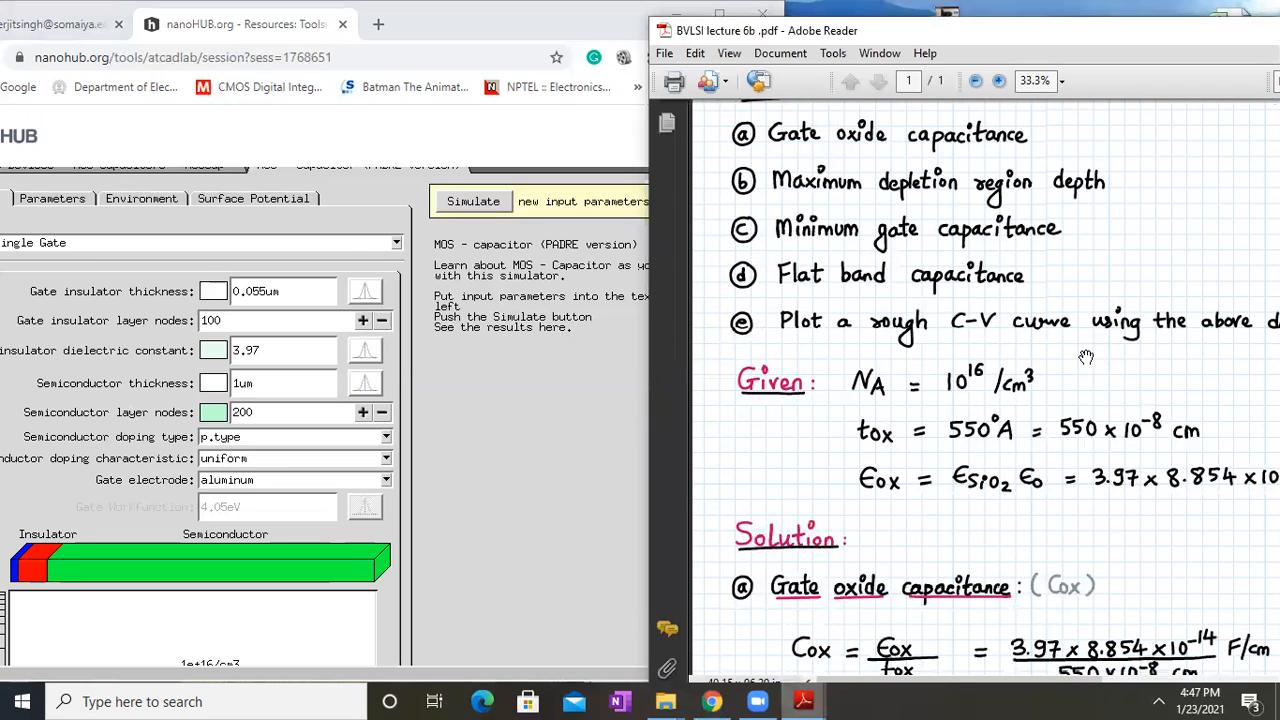
left_click_drag(1000, 570, 950, 234)
left_click_drag(934, 548, 968, 510)
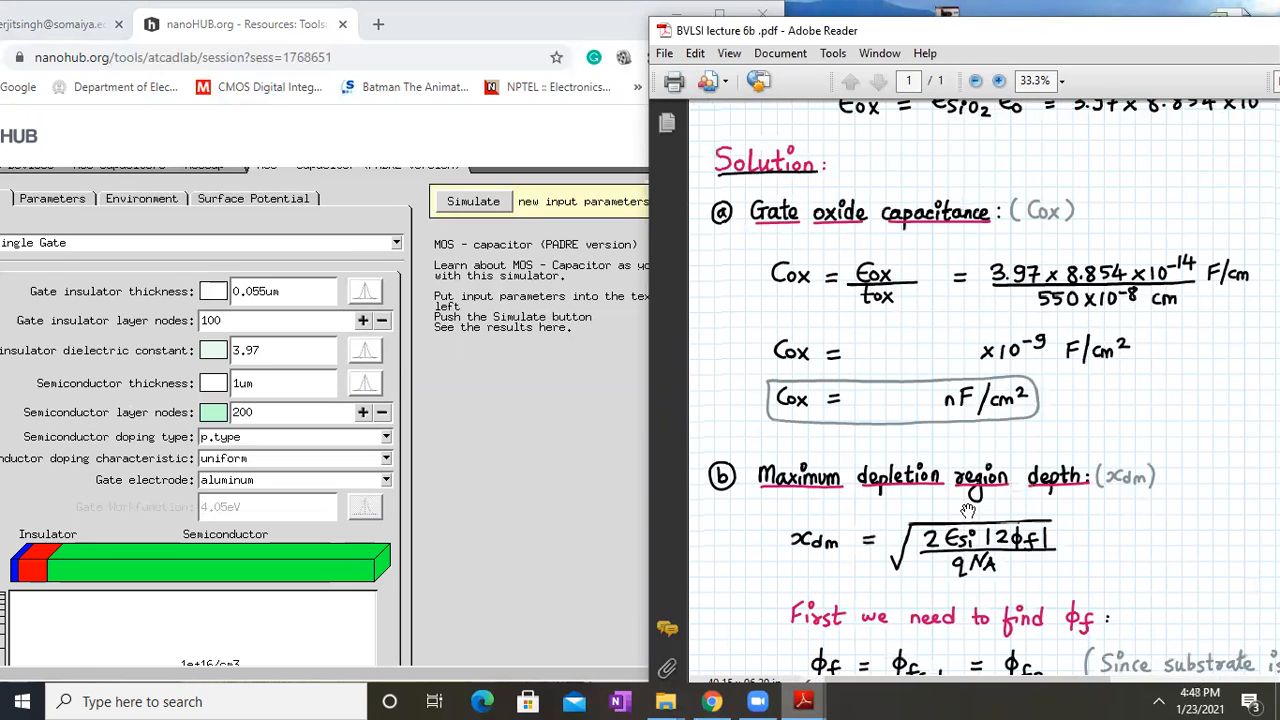
left_click_drag(968, 510, 962, 407)
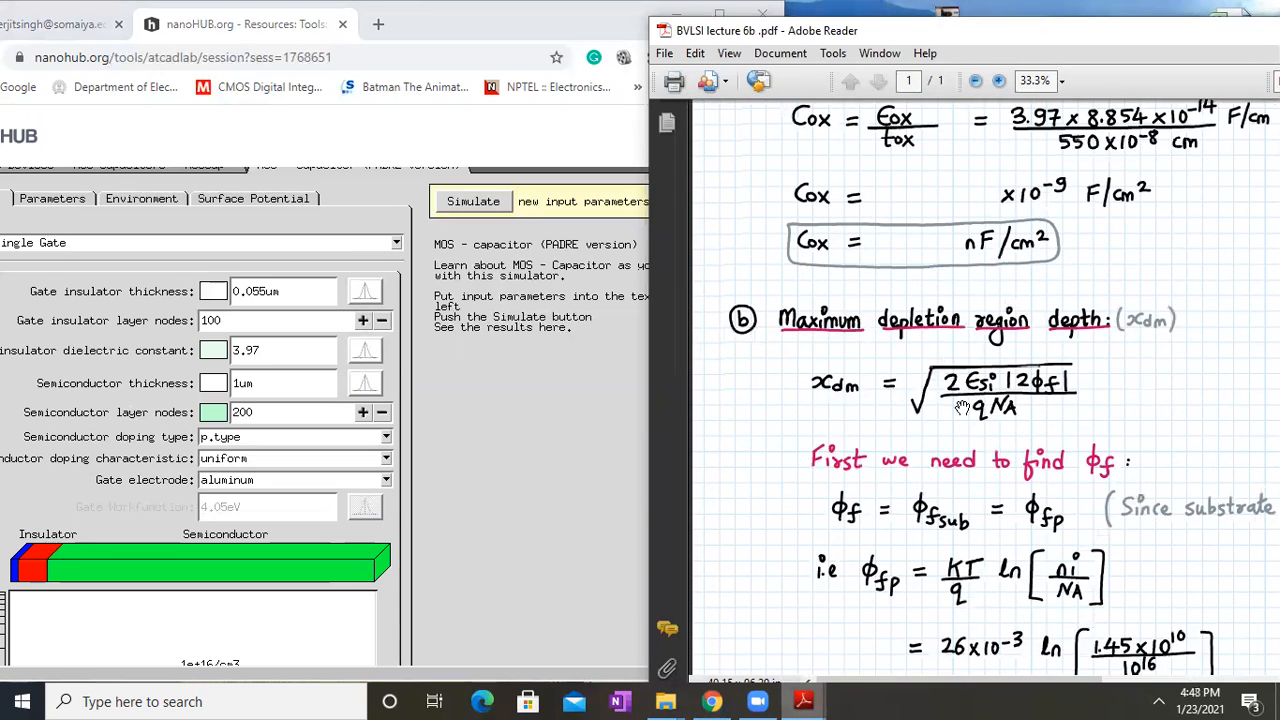
- Switch back to the maximized simulator page and review the device parameters and the environment's temperature and voltage sweep settings
left_click(460, 351)
left_click(722, 18)
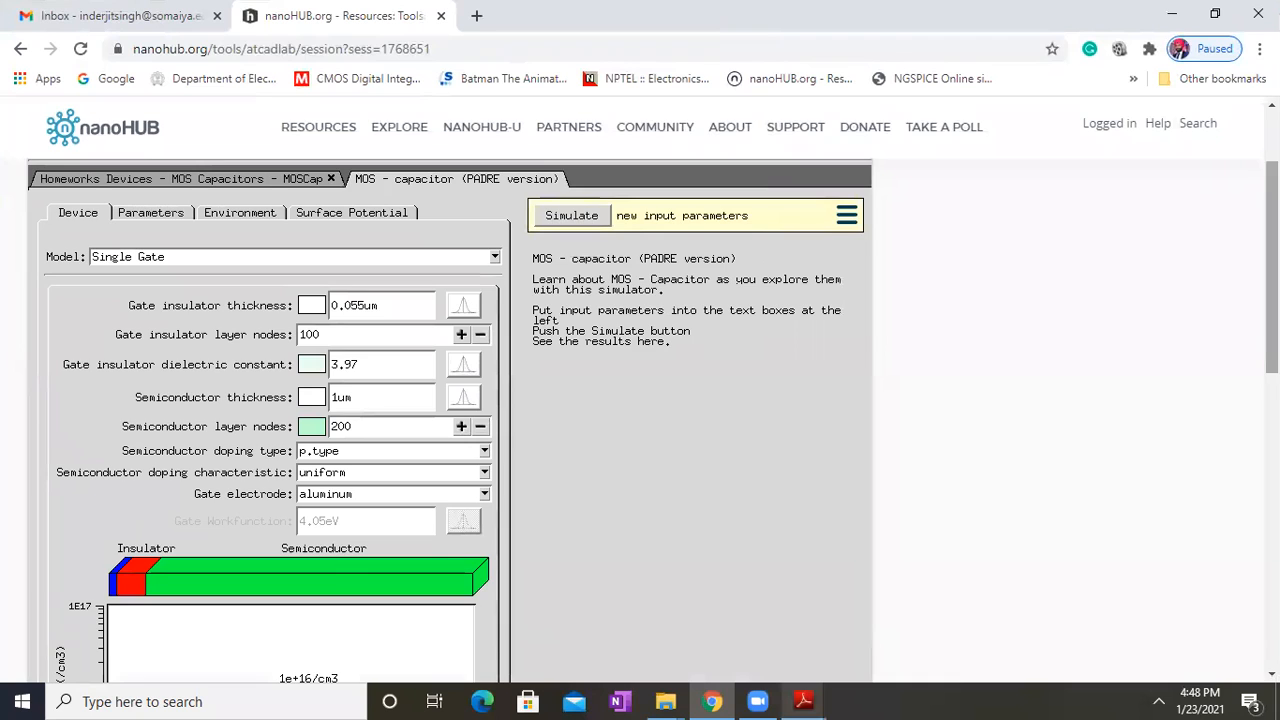
scroll(580, 387, "down", 2)
scroll(640, 390, "up", 2)
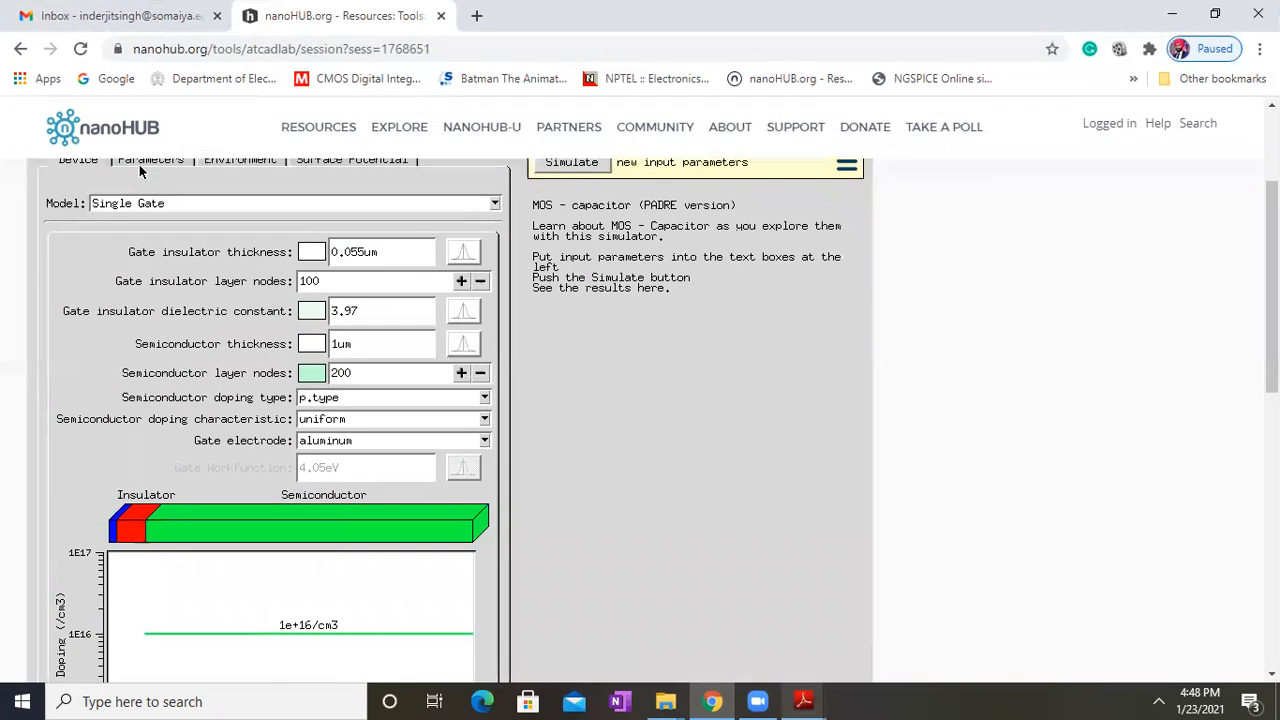
left_click_drag(1272, 226, 1272, 208)
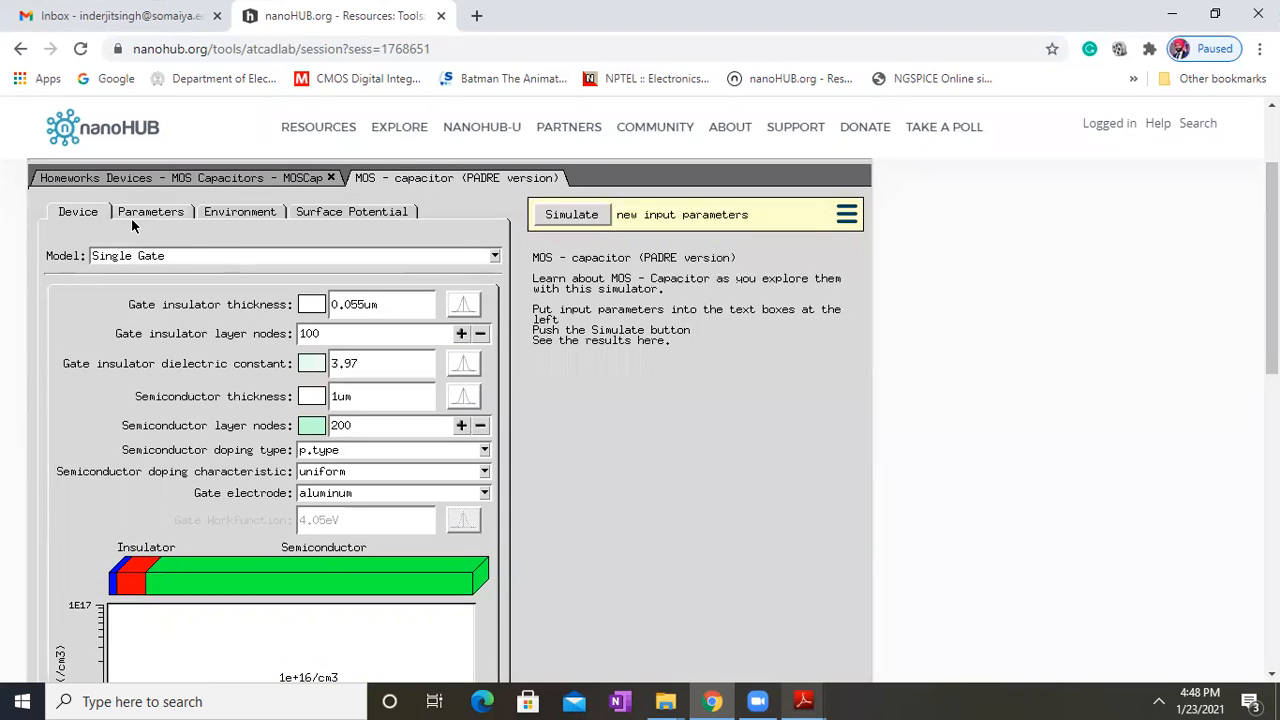
left_click(234, 213)
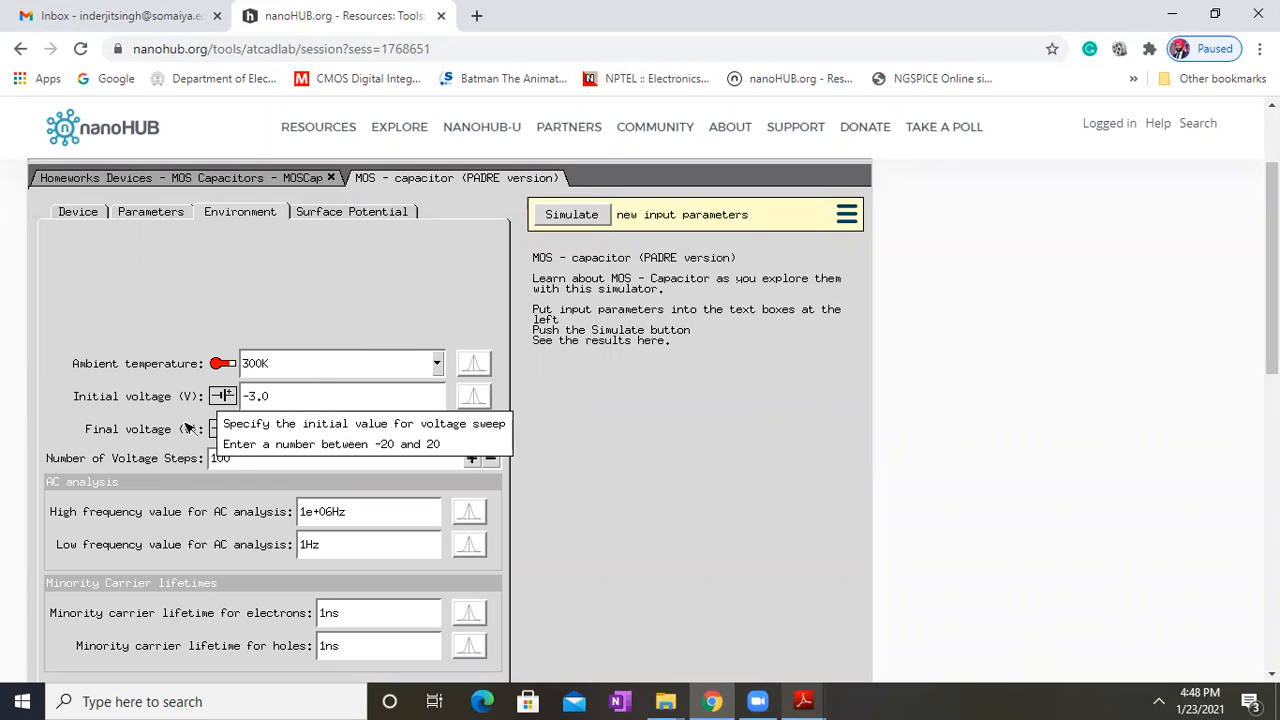
left_click(266, 428)
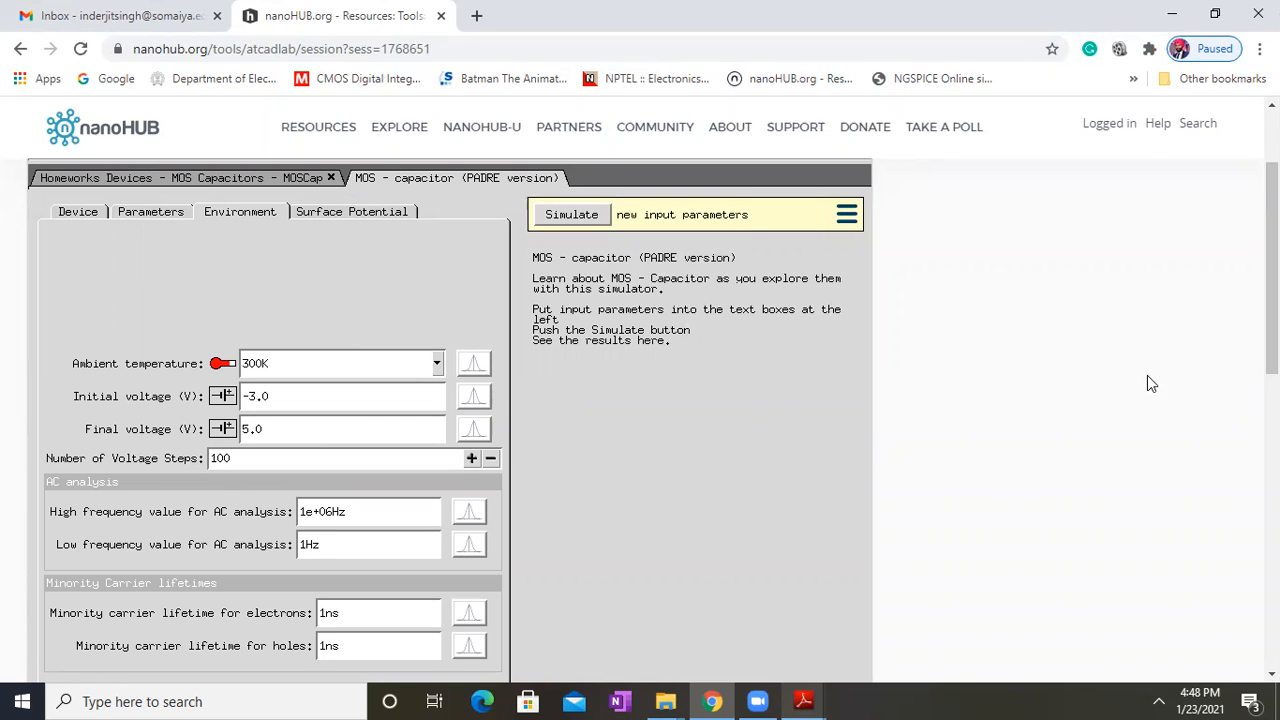
- Set the low frequency value for AC analysis to 5Hz
left_click(320, 546)
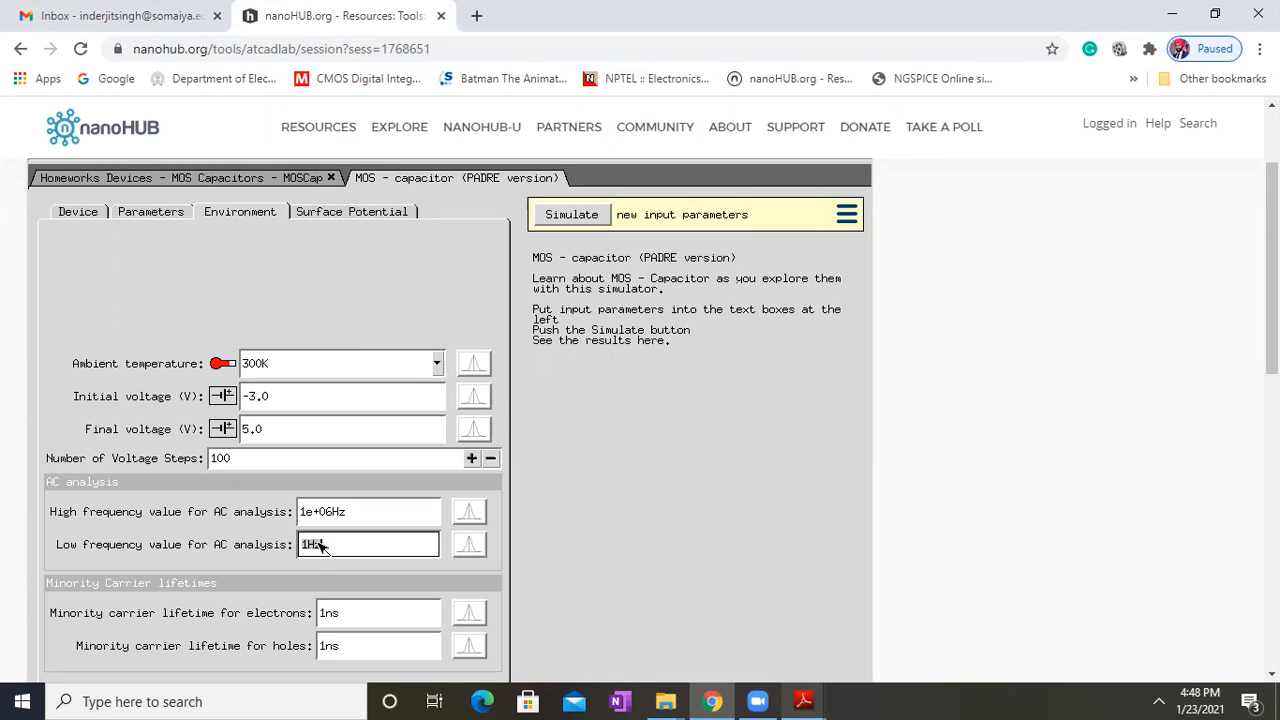
left_click(320, 546)
key("BackSpace")
type("5")
left_click(650, 388)
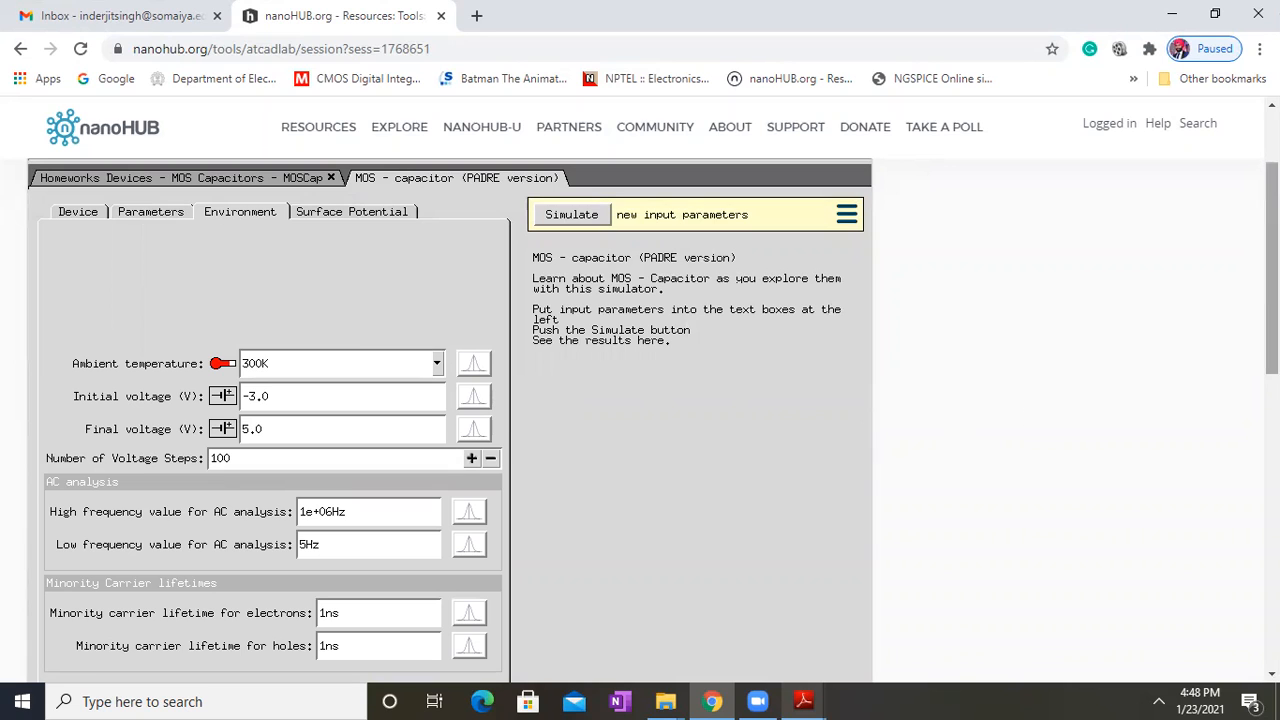
- Set the minority carrier lifetimes for both electrons and holes to 0.1ns
scroll(1272, 270, "down", 1)
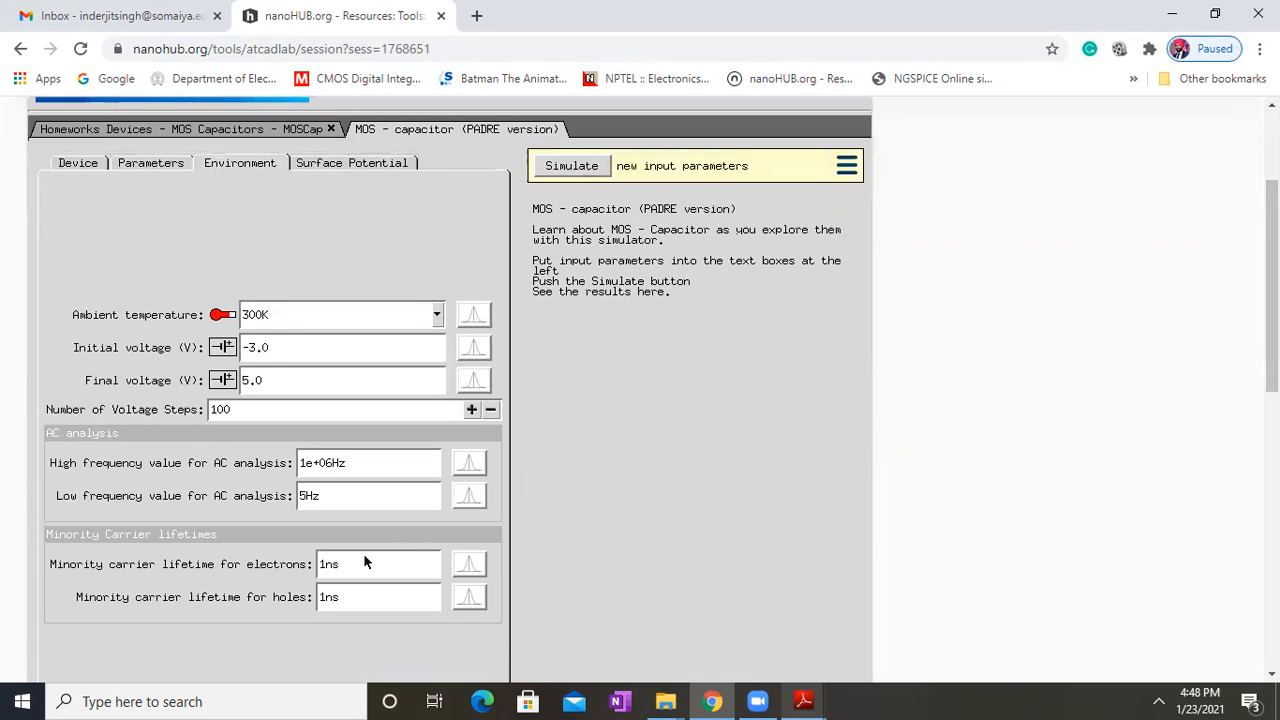
double_click(341, 568)
left_click(341, 568)
type("0.")
key("Return")
left_click(357, 600)
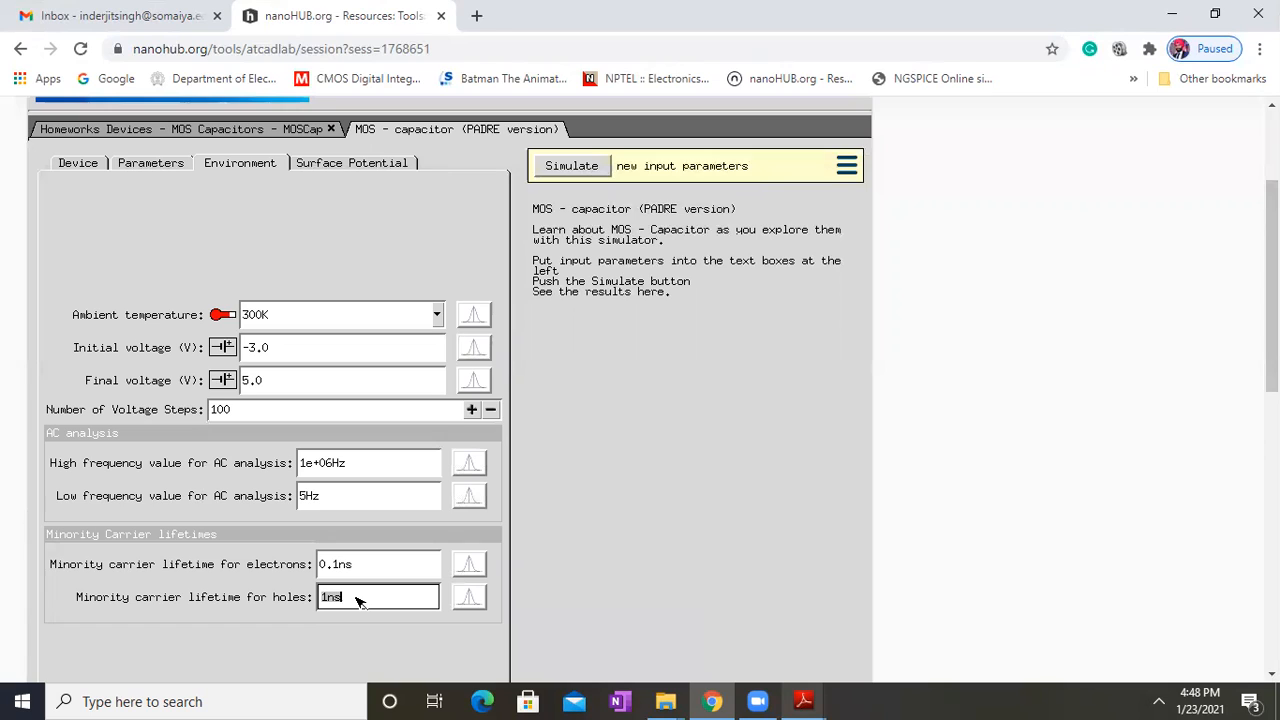
key("Home")
type("0.")
left_click(66, 236)
- Return to the device settings and run the MOS capacitor simulation to plot its C/Cox-V characteristic
scroll(66, 236, "up", 1)
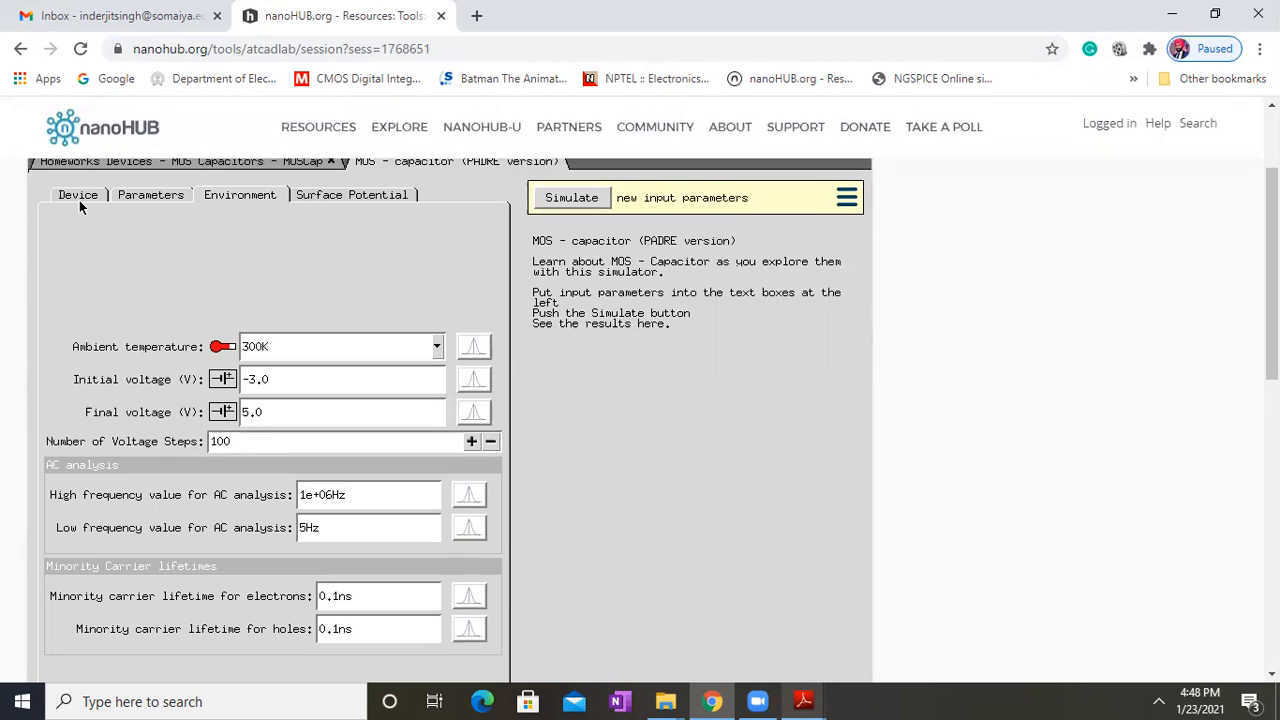
left_click(80, 195)
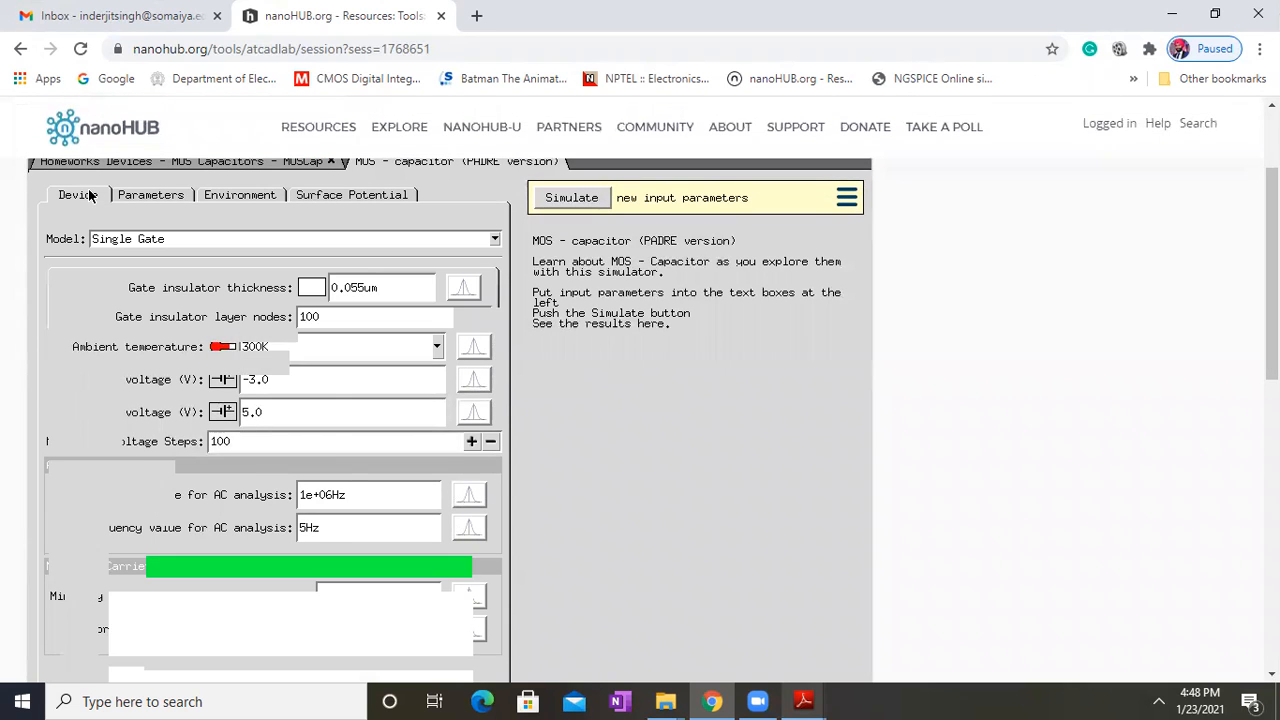
left_click(593, 203)
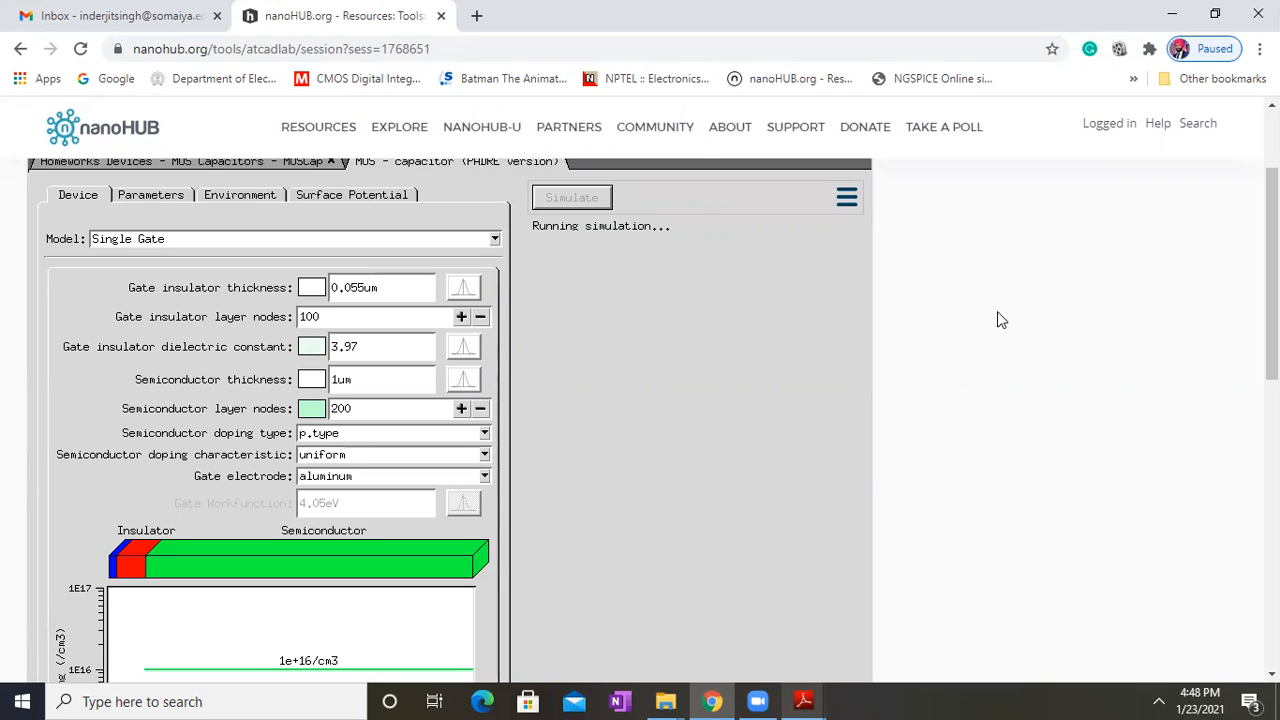
scroll(1272, 290, "down", 1)
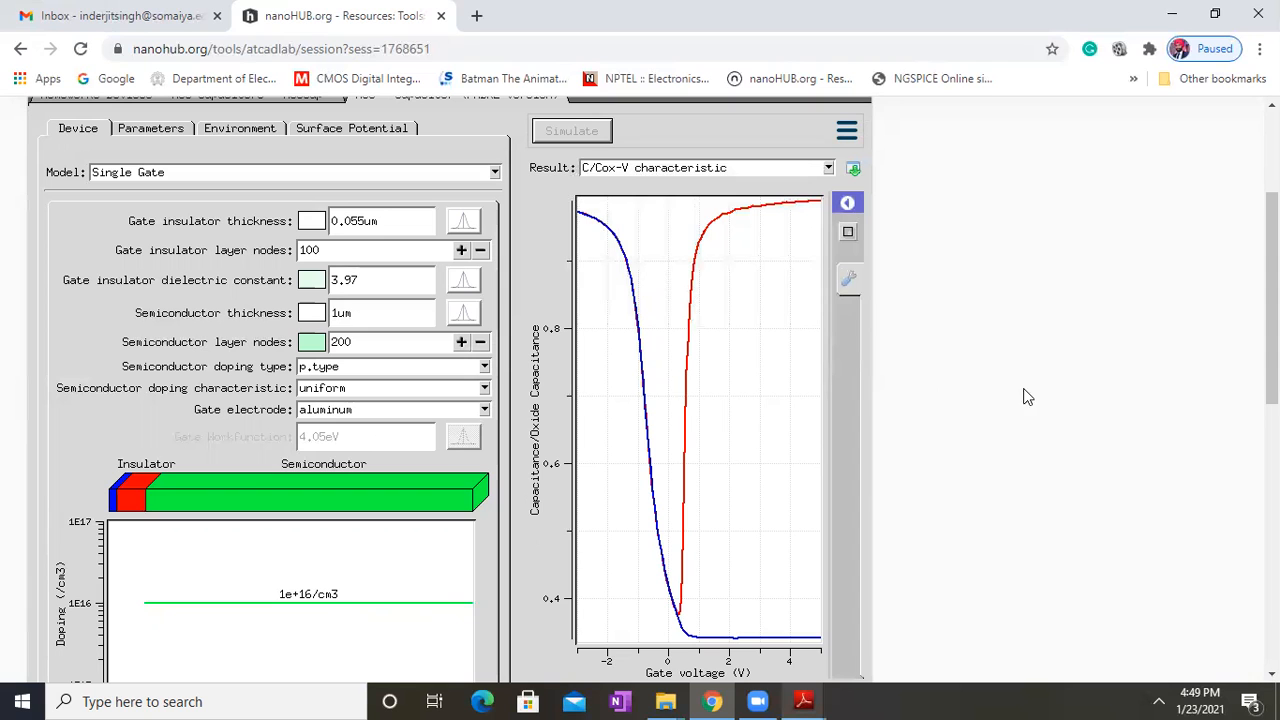
- Restore the simulator window to a smaller size beside the lecture 6b notes and find their C-V curve in part (e)
double_click(1000, 9)
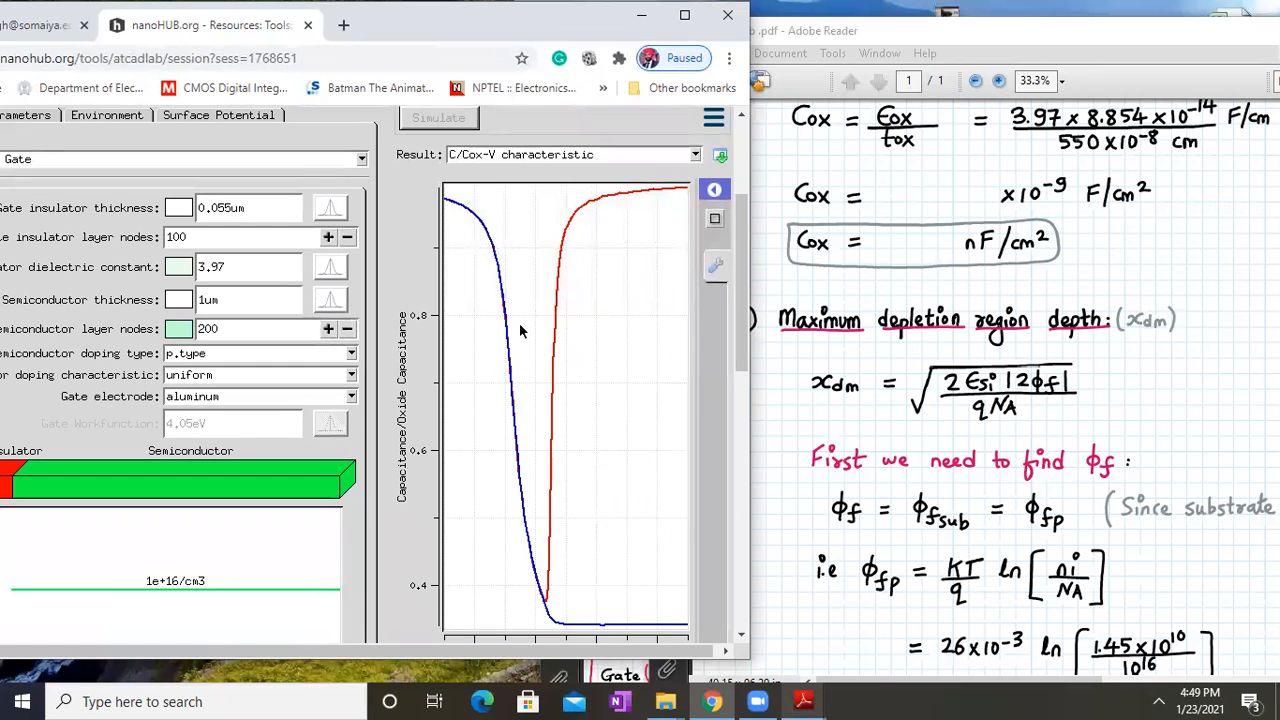
left_click_drag(1015, 254, 1102, 620)
scroll(1110, 640, "up", 2)
scroll(1095, 560, "down", 5)
scroll(1040, 530, "down", 4)
scroll(1020, 532, "down", 5)
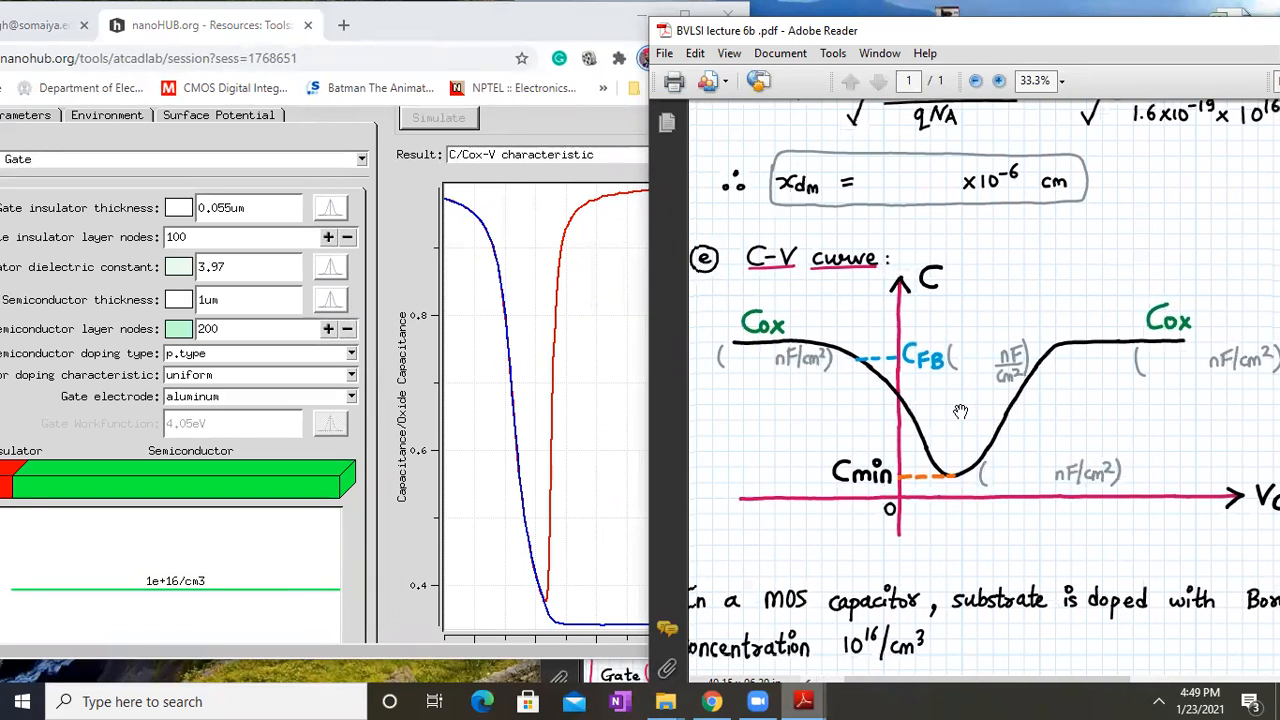
- Bring up the lecture 6a notes beside the simulator and compare their low- and high-frequency C-V curves with the simulated C/Cox-V plot
left_click(803, 701)
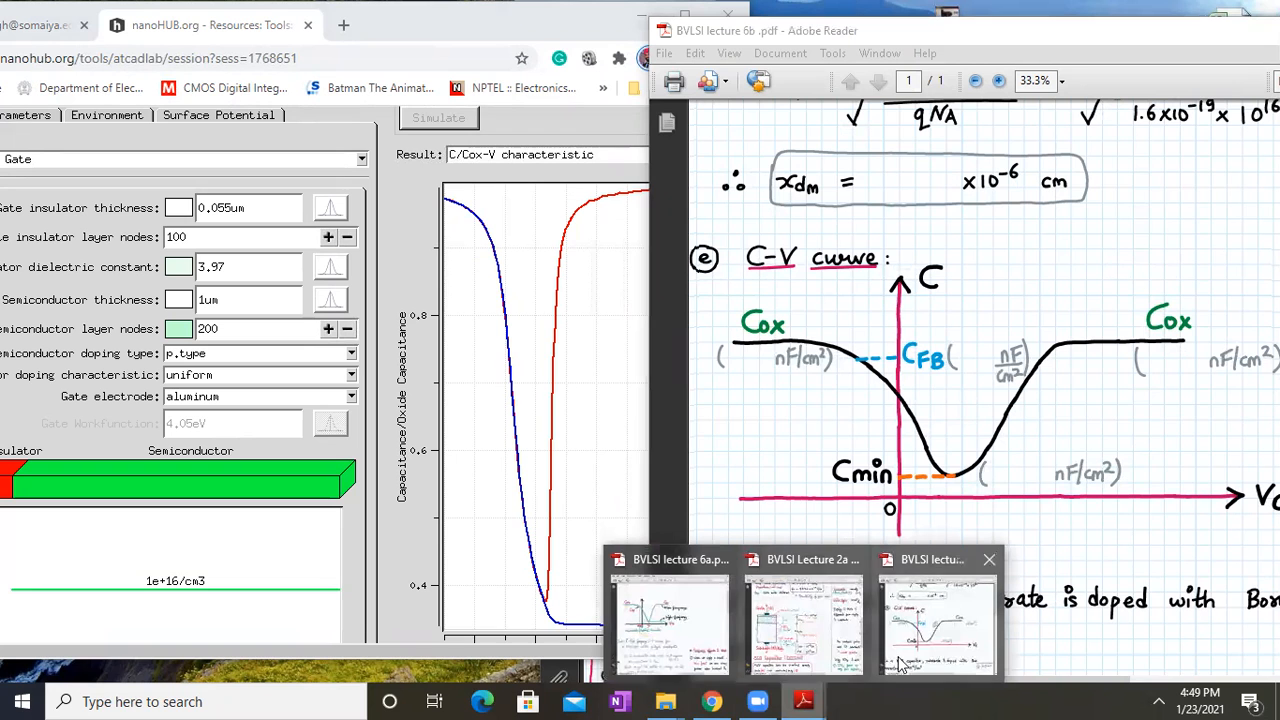
left_click(697, 632)
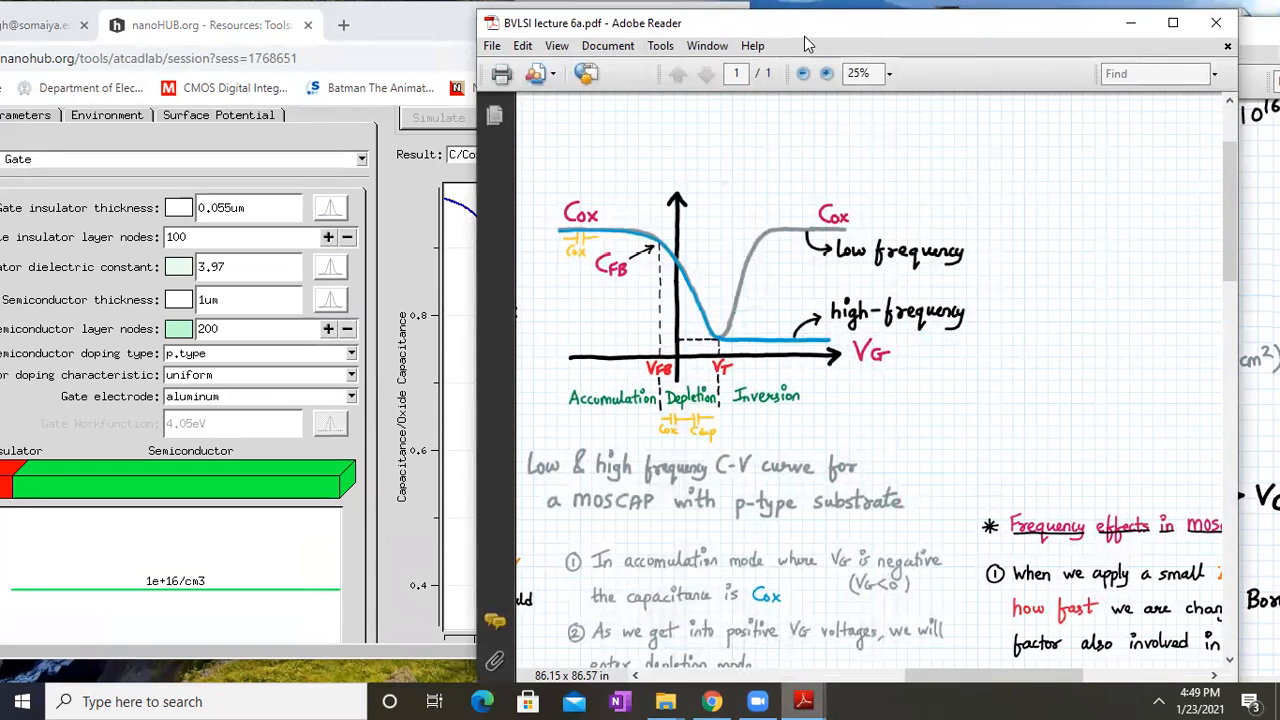
left_click_drag(804, 36, 1034, 51)
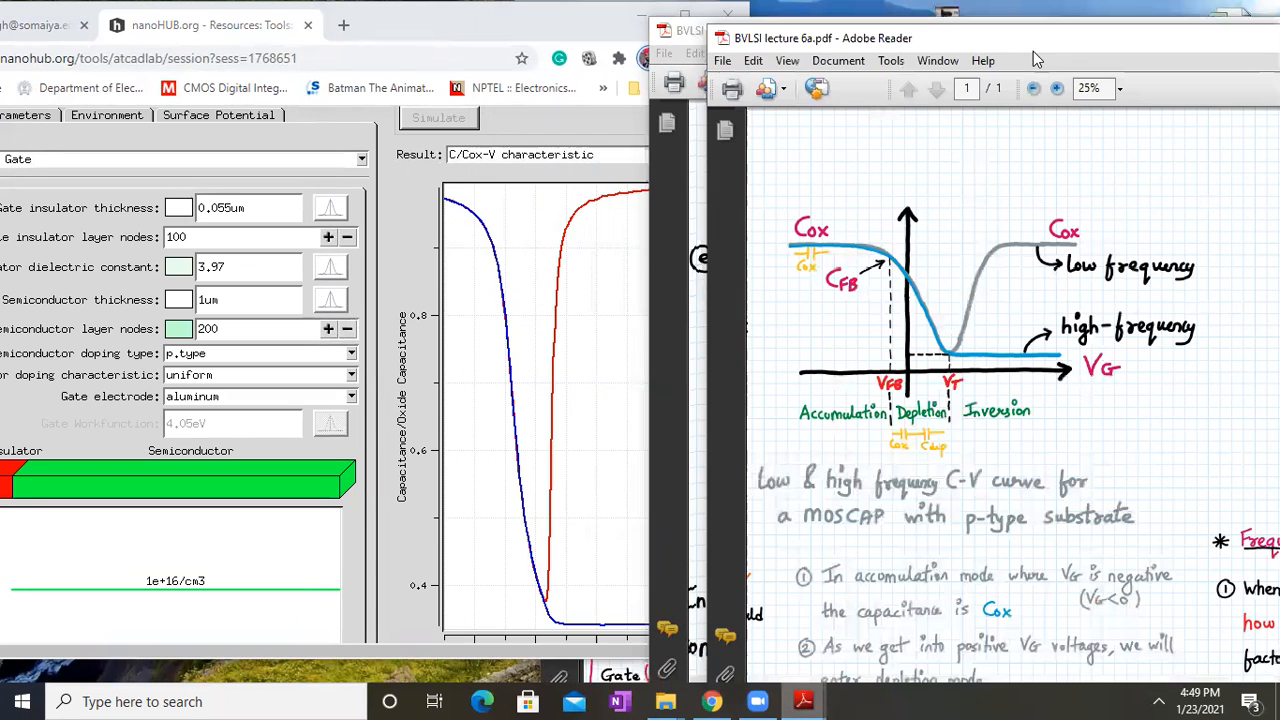
double_click(535, 22)
mouse_move(400, 265)
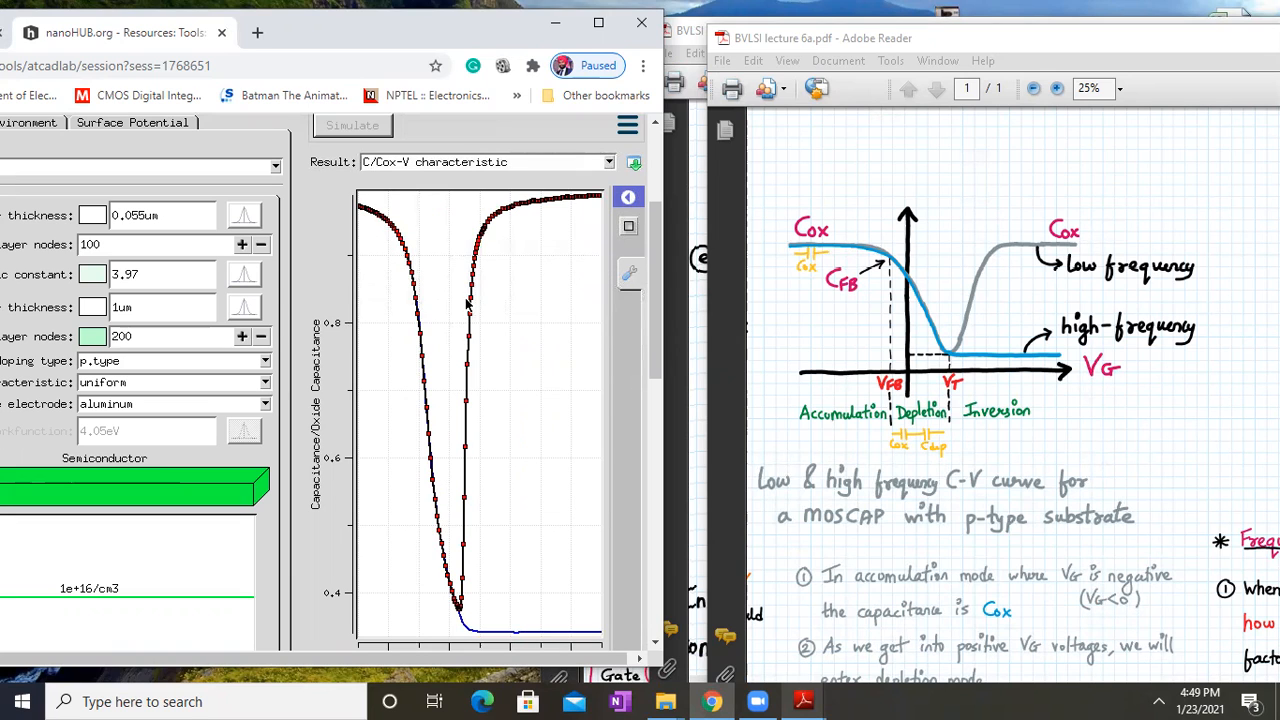
- Switch the result plot to the C-V characteristic and read the capacitance on the high- and low-frequency curves in inversion
left_click(609, 163)
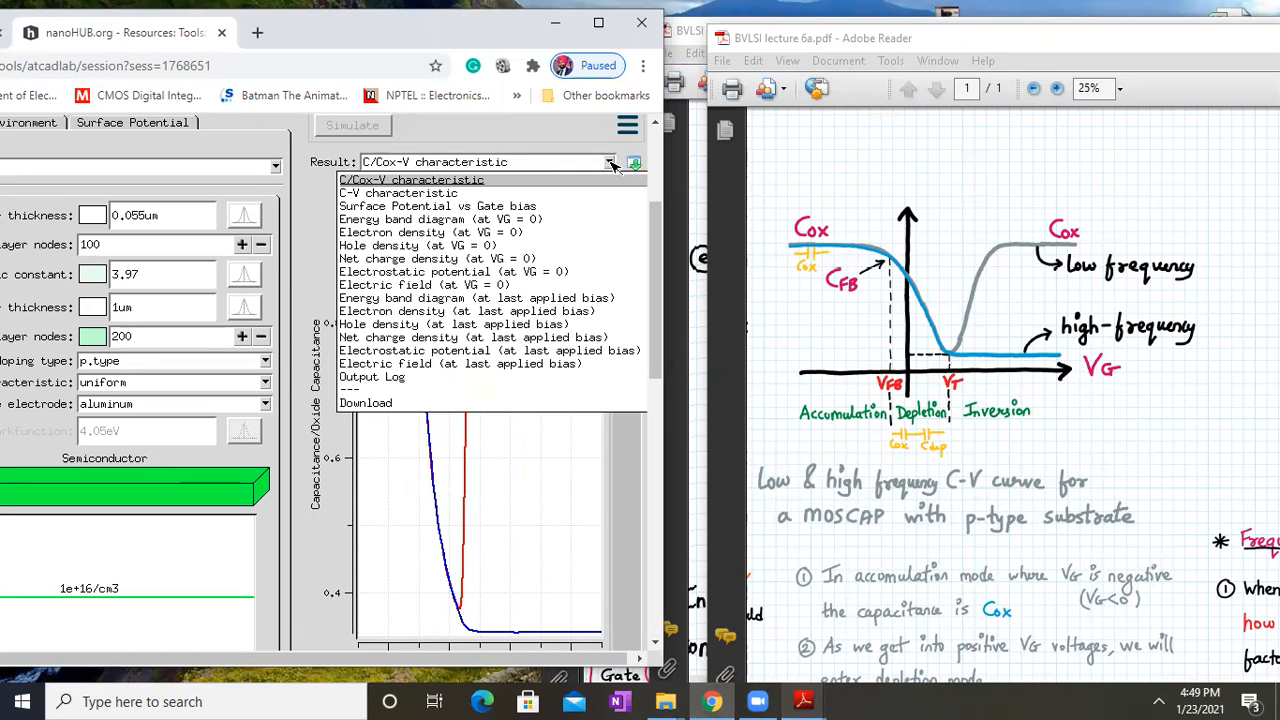
left_click(434, 196)
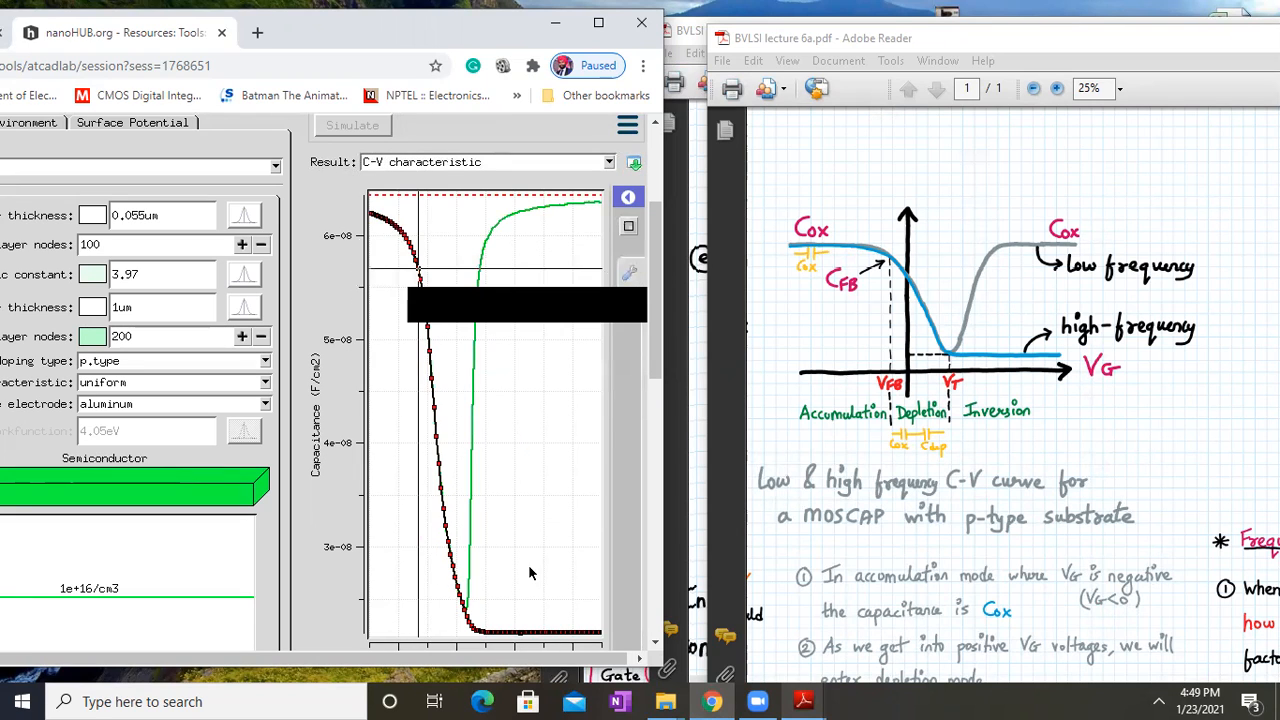
mouse_move(547, 635)
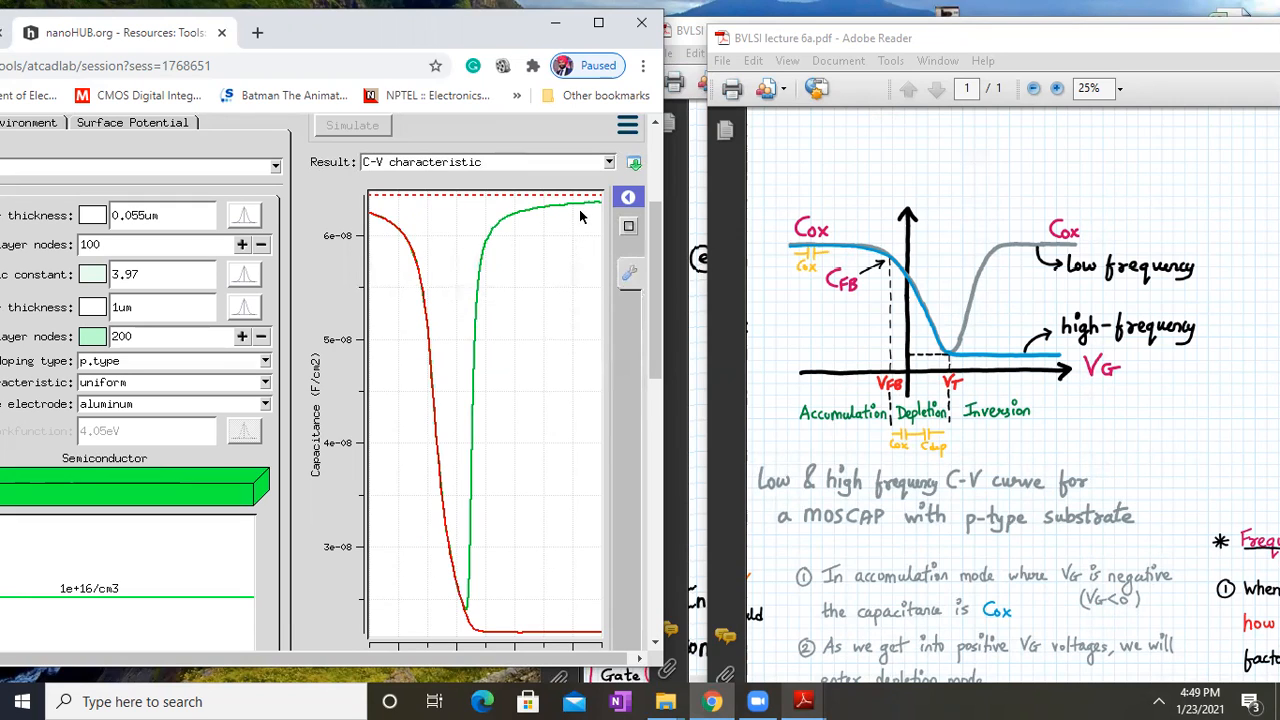
mouse_move(583, 208)
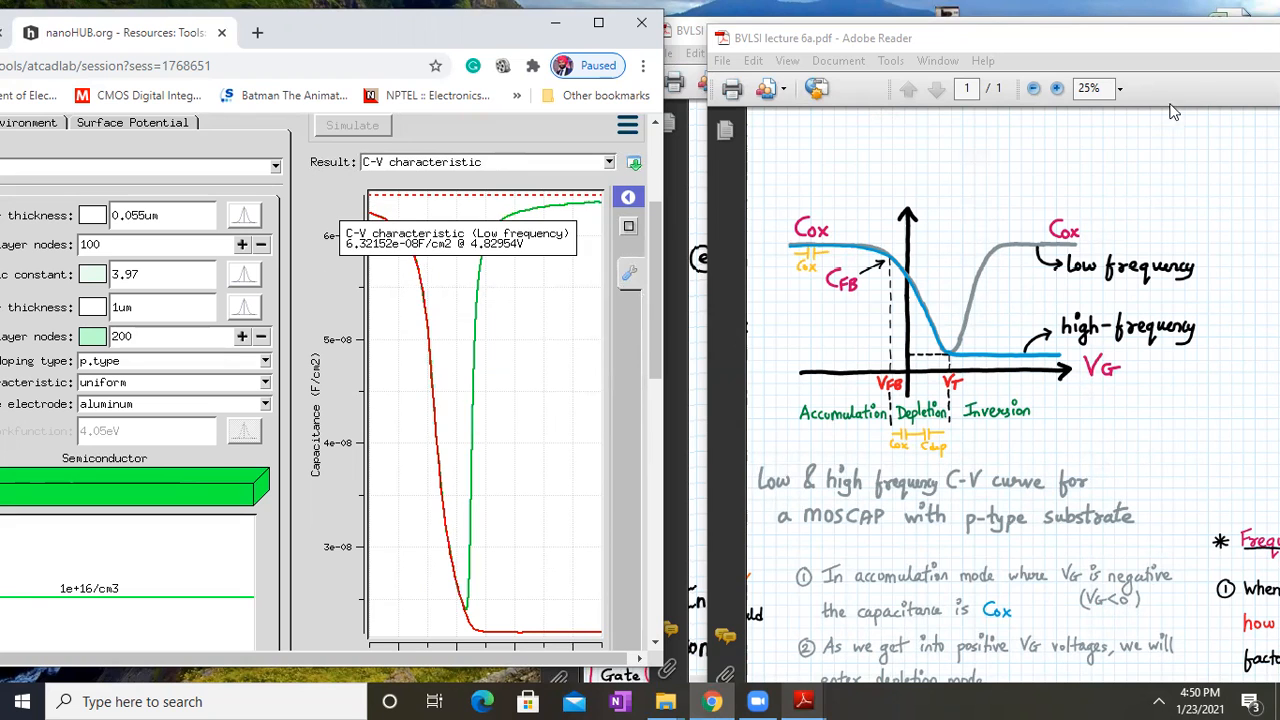
- Minimize the lecture 6a notes and compare the lecture 6b C-V curve with the simulated minimum capacitance
left_click(1235, 60)
left_click_drag(1233, 44, 898, 235)
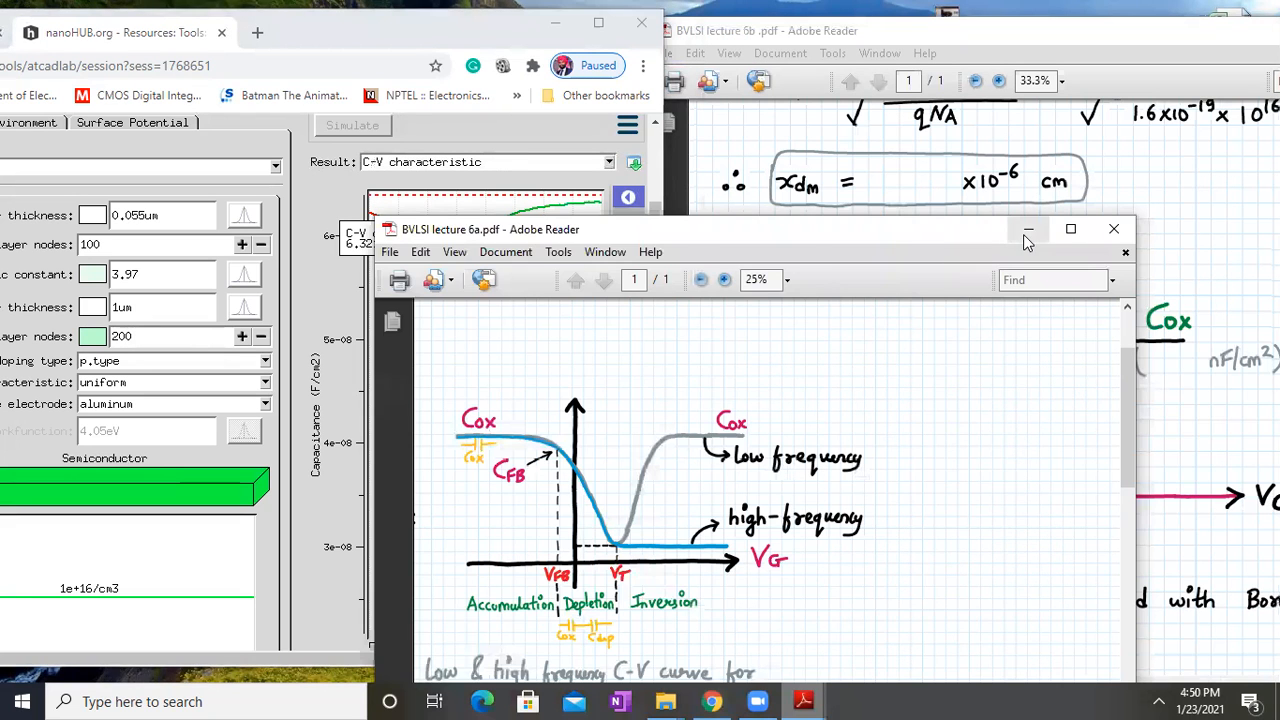
left_click(1030, 234)
left_click_drag(970, 184, 968, 118)
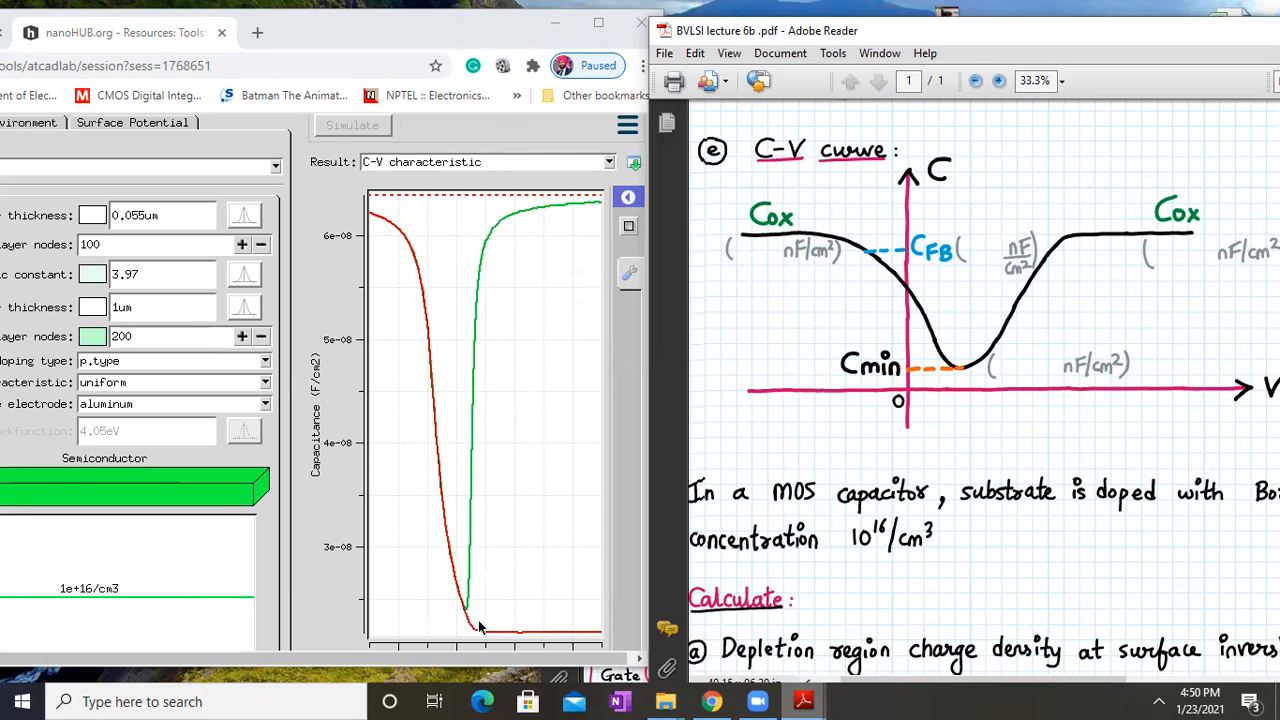
mouse_move(475, 630)
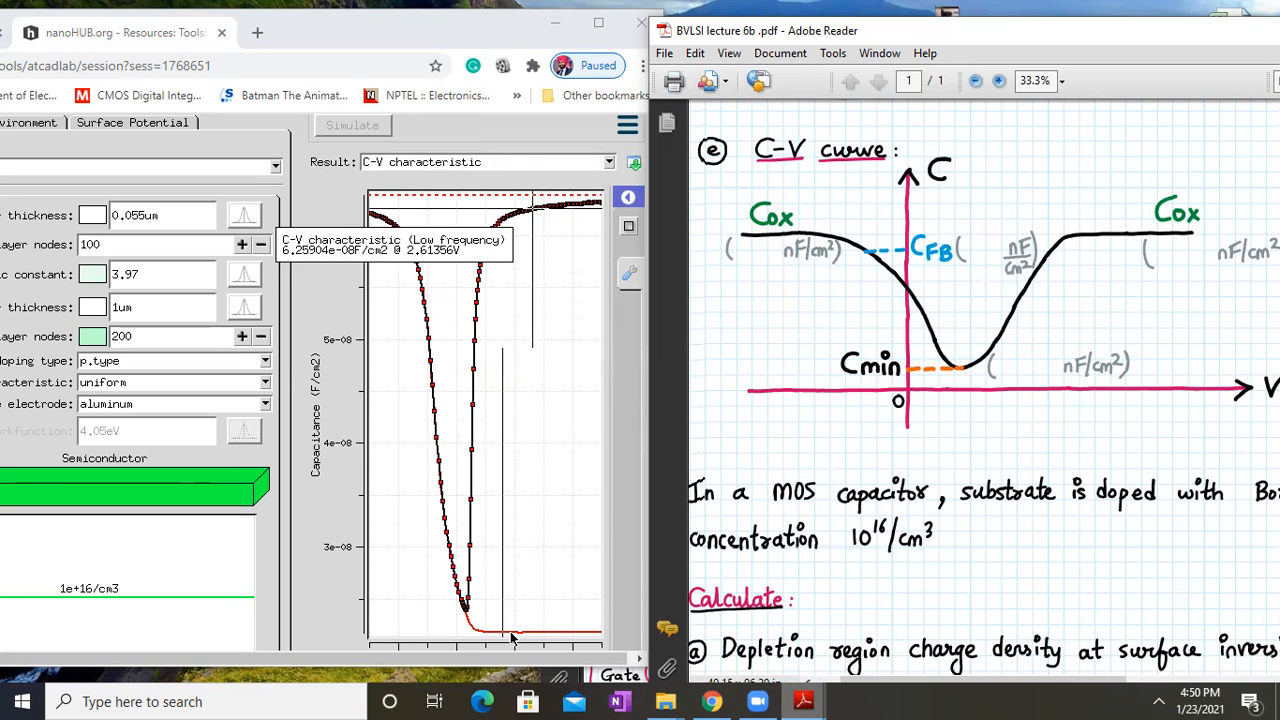
- View the C-V plot enlarged, restore the side-by-side layout, and read the second MOS capacitor problem in the lecture 6b notes
left_click(601, 23)
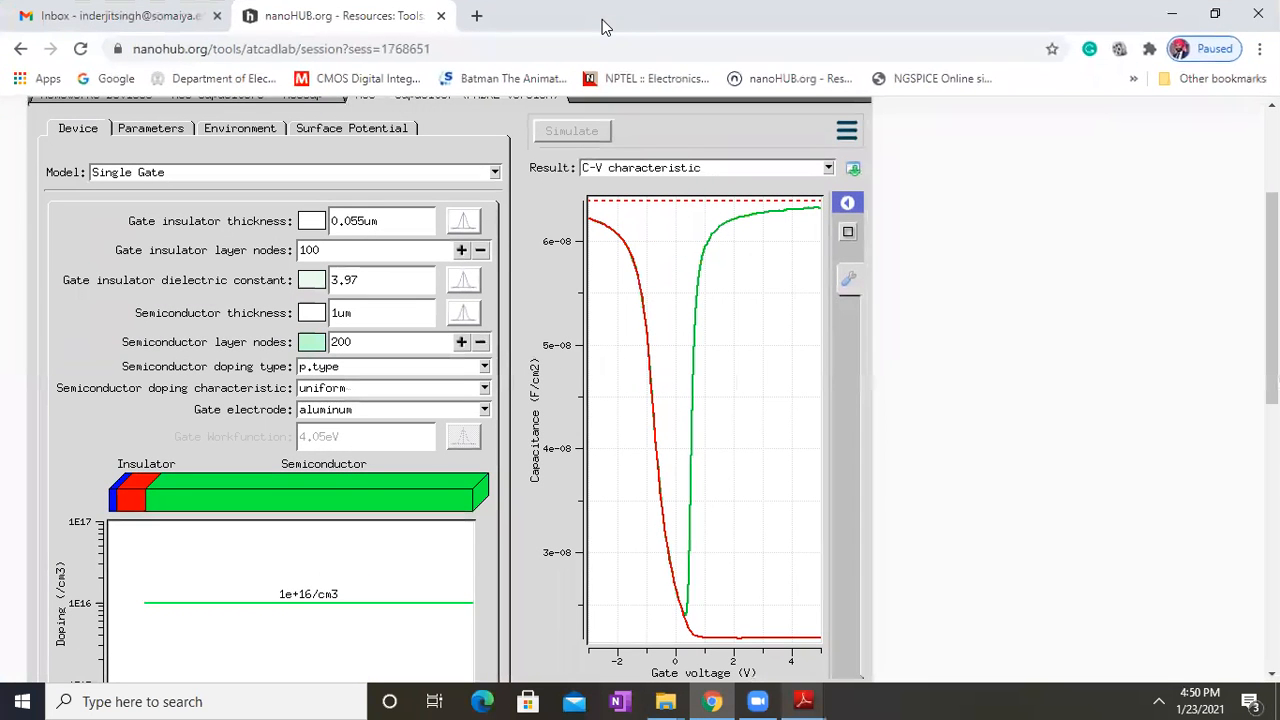
double_click(619, 4)
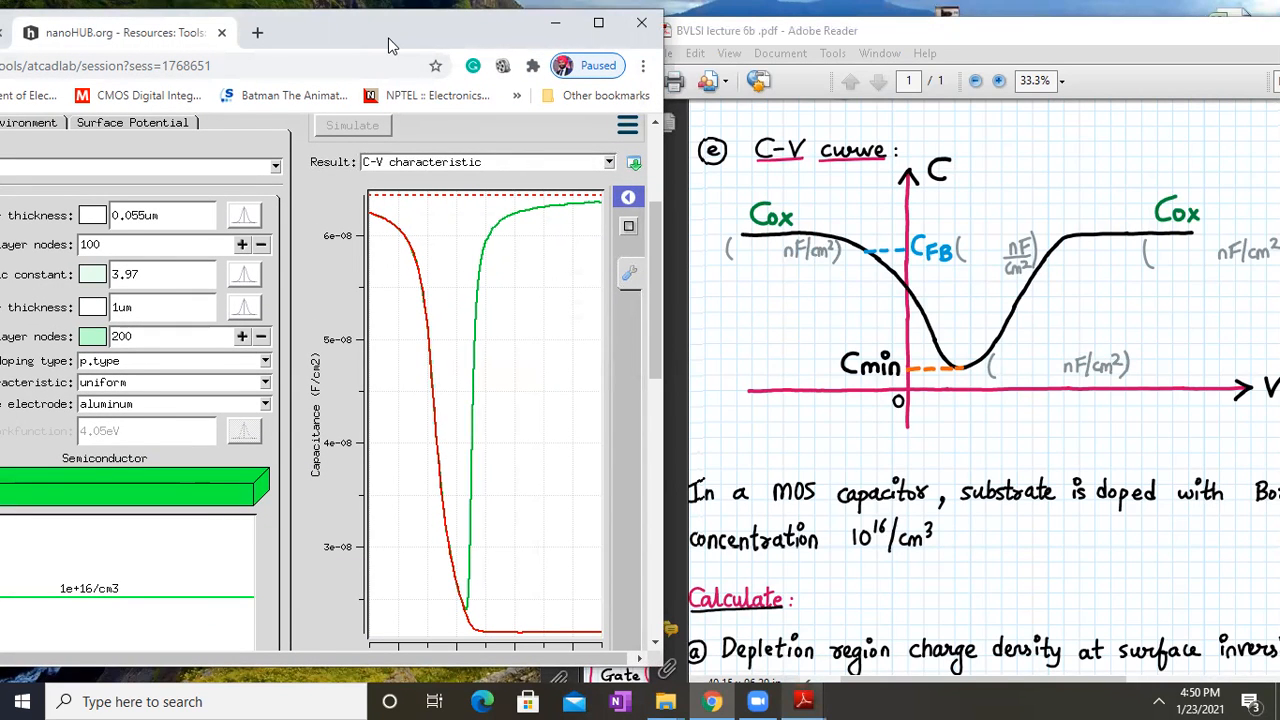
left_click_drag(849, 204, 888, 200)
scroll(888, 200, "down", 3)
scroll(905, 293, "down", 3)
left_click_drag(906, 297, 1023, 305)
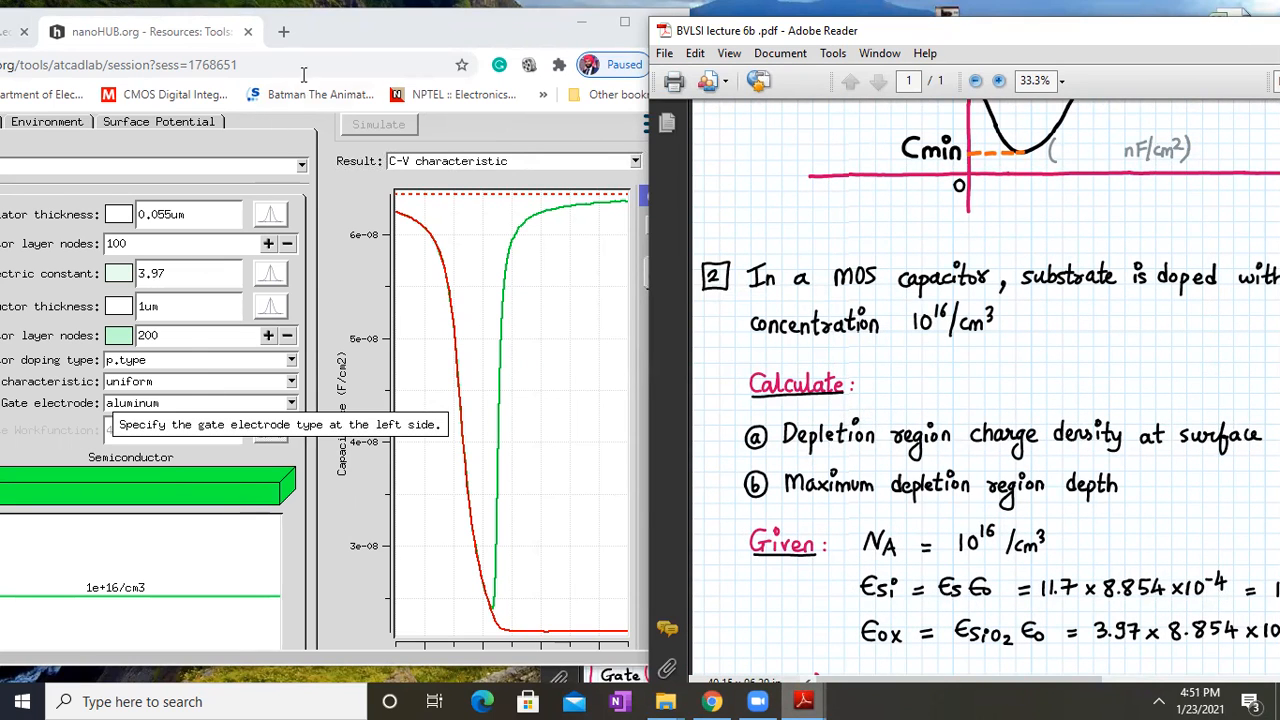
- Reposition the simulator window to reveal more of its settings and compare its C-V plot with the lecture 6b curve in part (e)
left_click(349, 40)
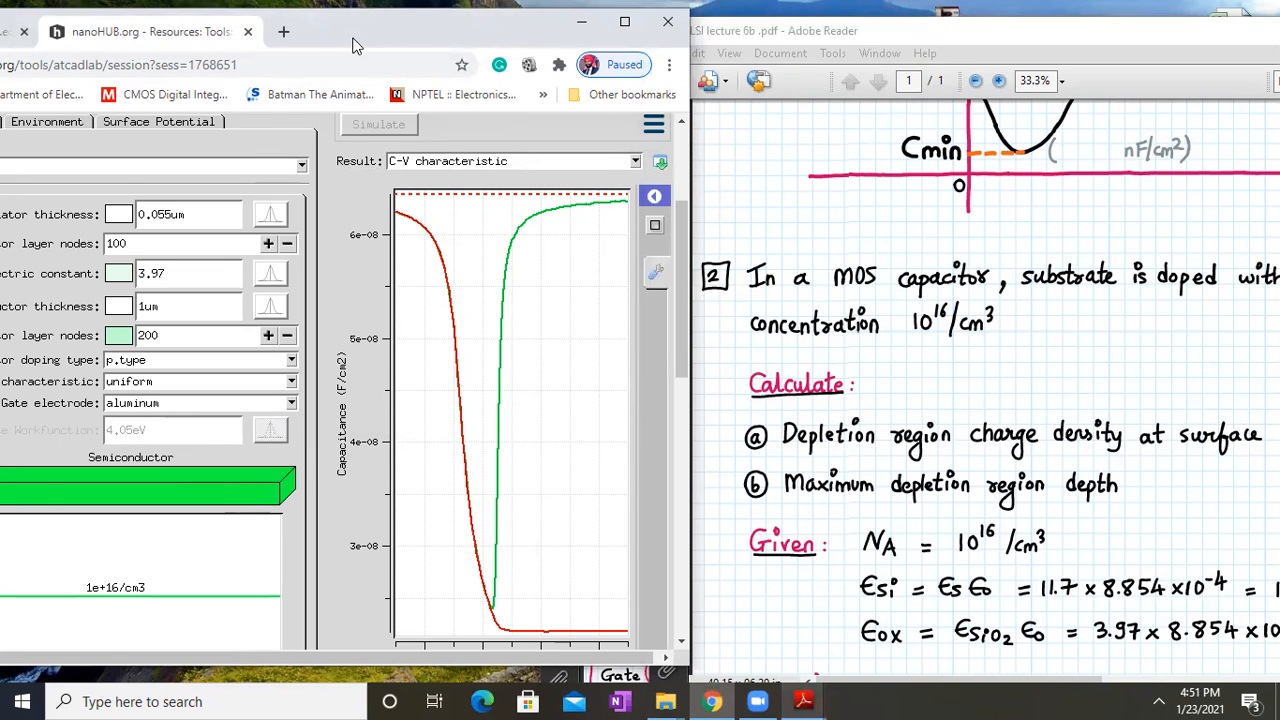
left_click_drag(352, 40, 446, 42)
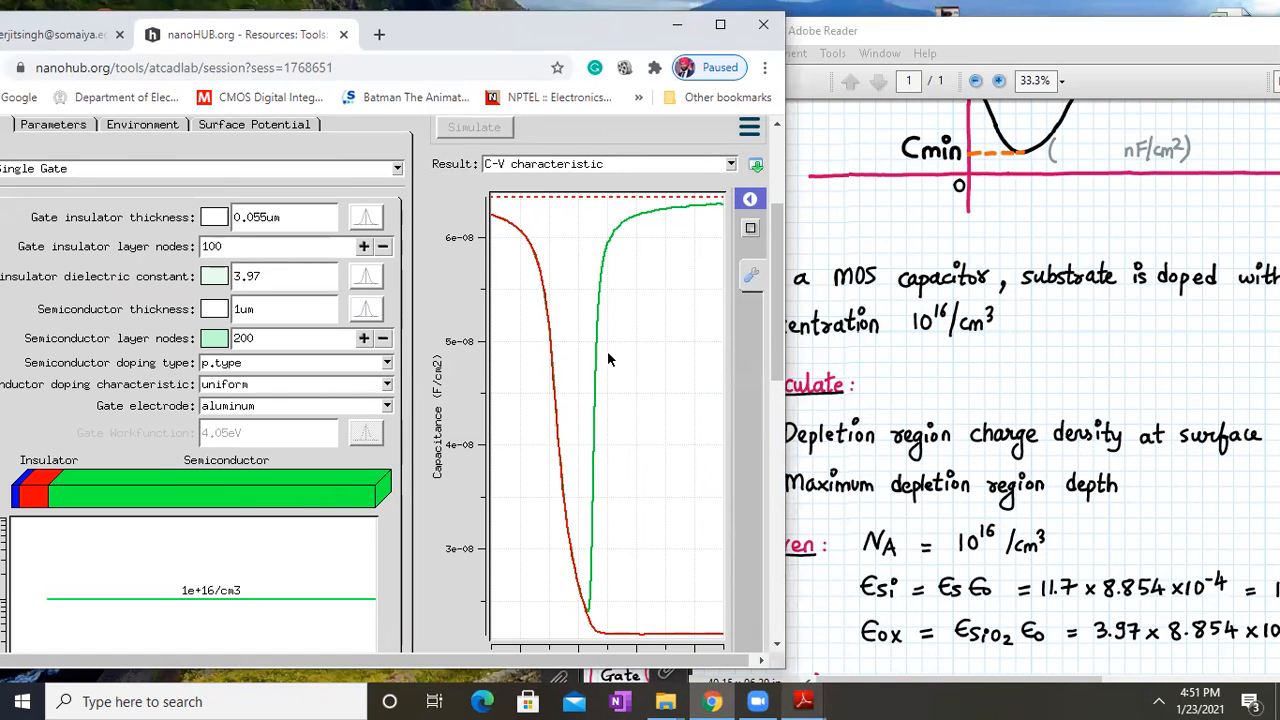
left_click(1013, 275)
scroll(1013, 275, "up", 5)
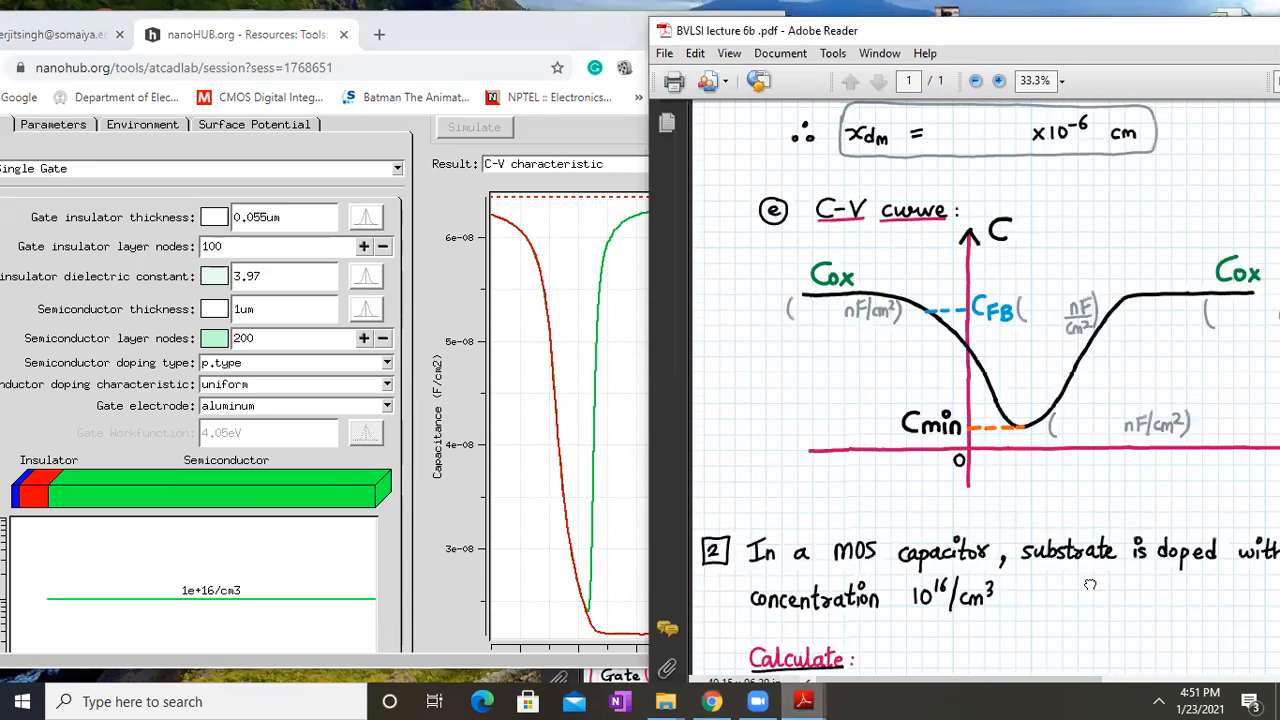
left_click(540, 38)
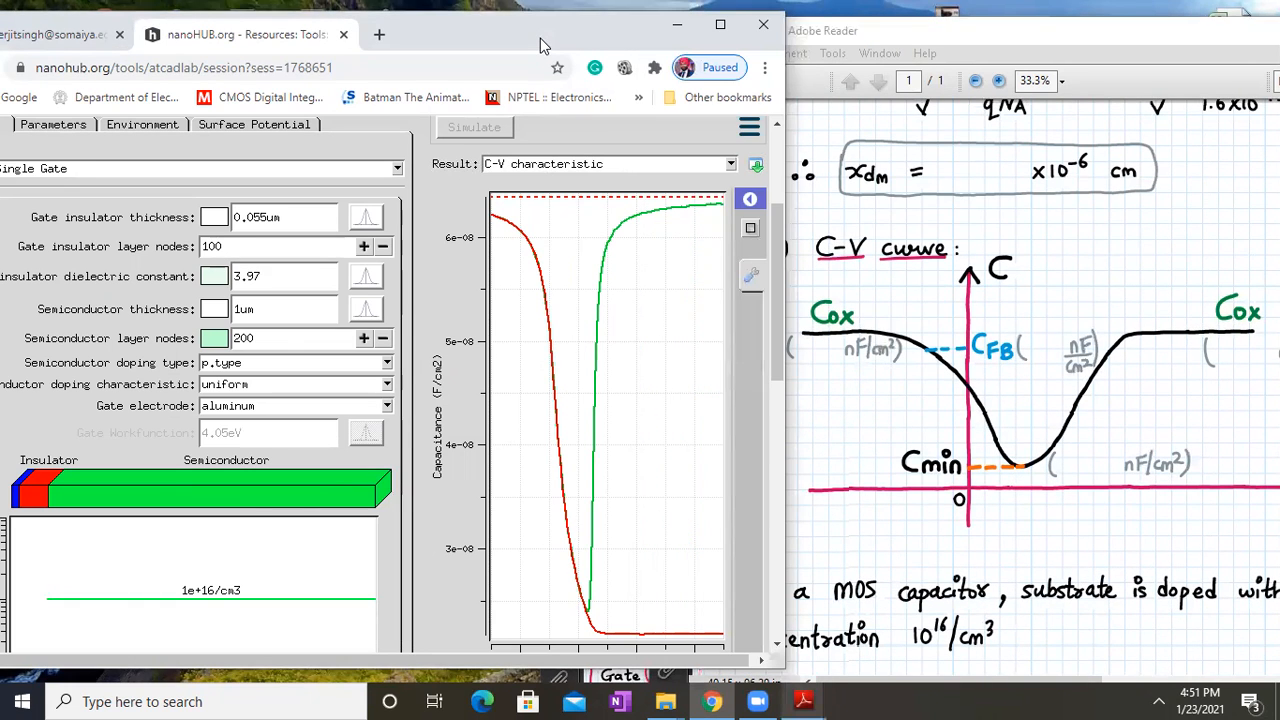